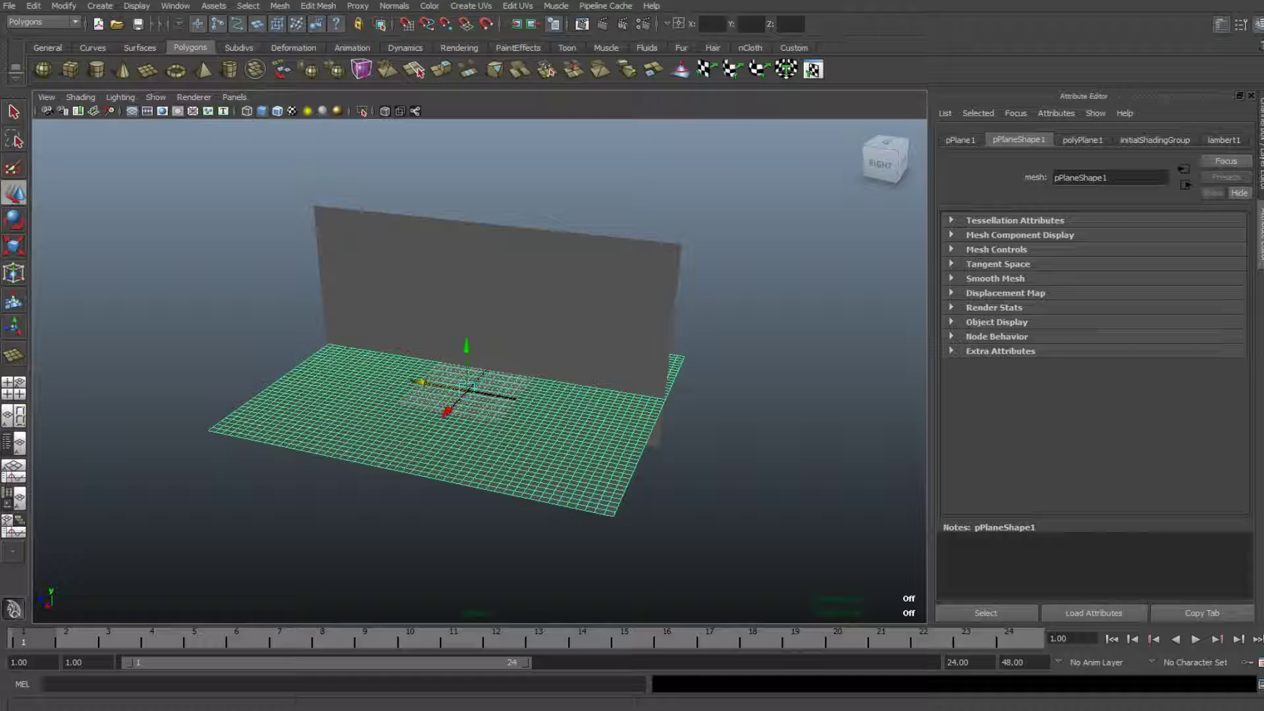
click(786, 473)
click(574, 464)
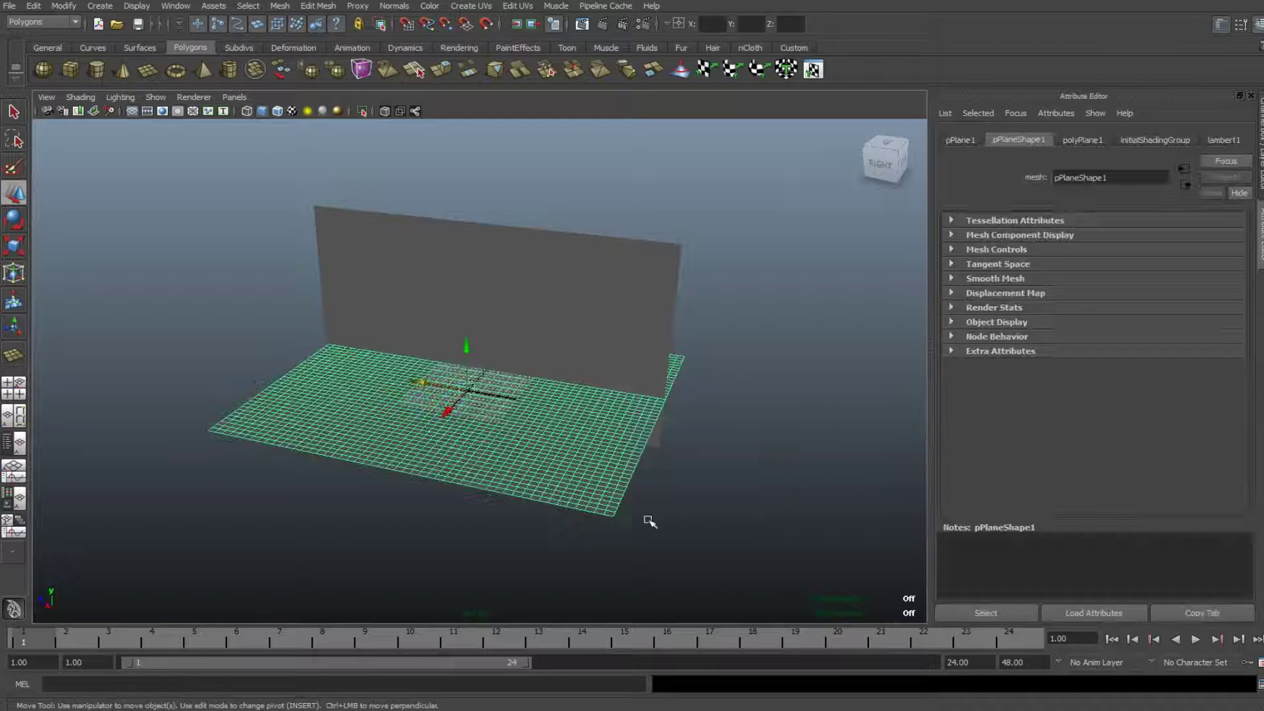
click(643, 300)
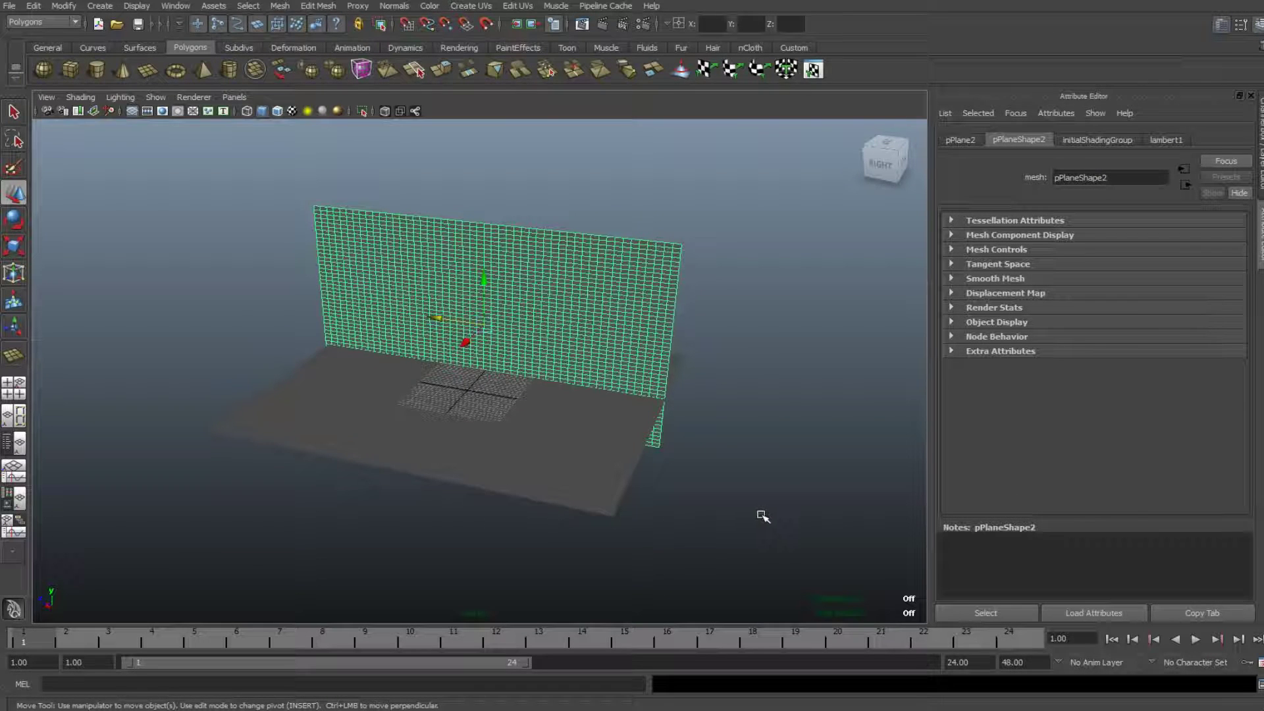
Create a spot light in the scene with the floor and wall planes.
scroll(762, 517, up, 10)
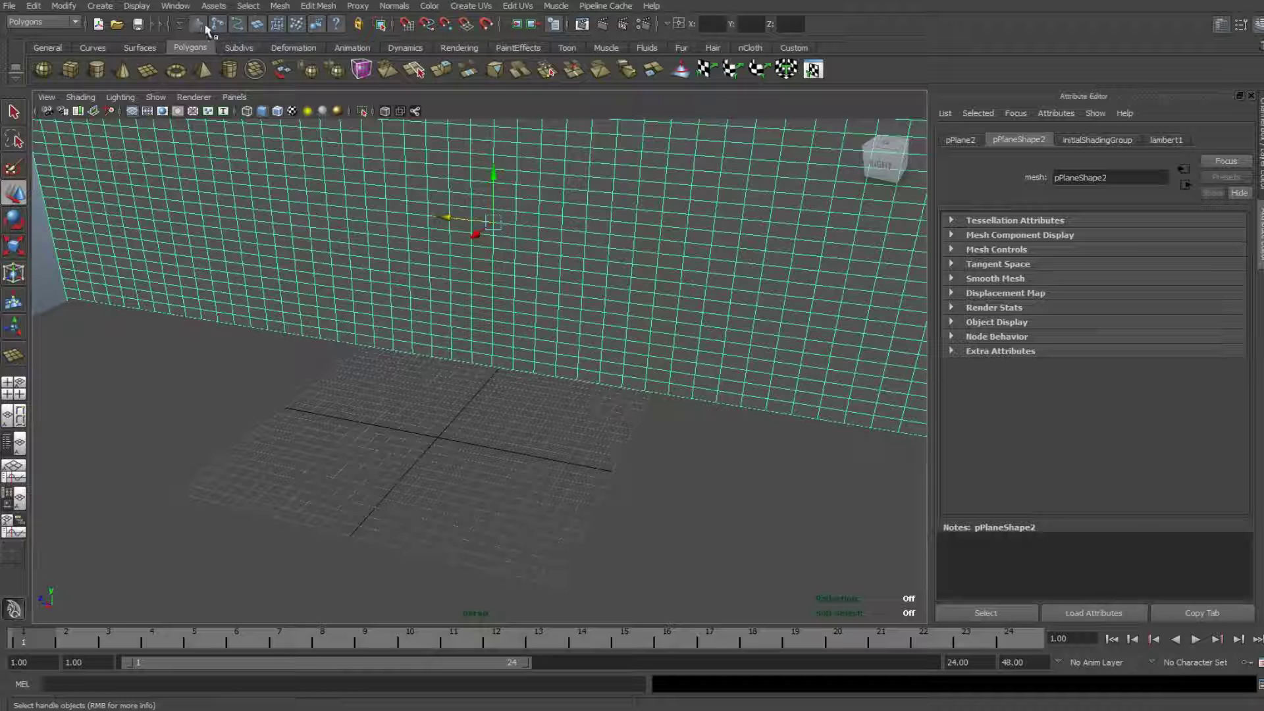
click(101, 6)
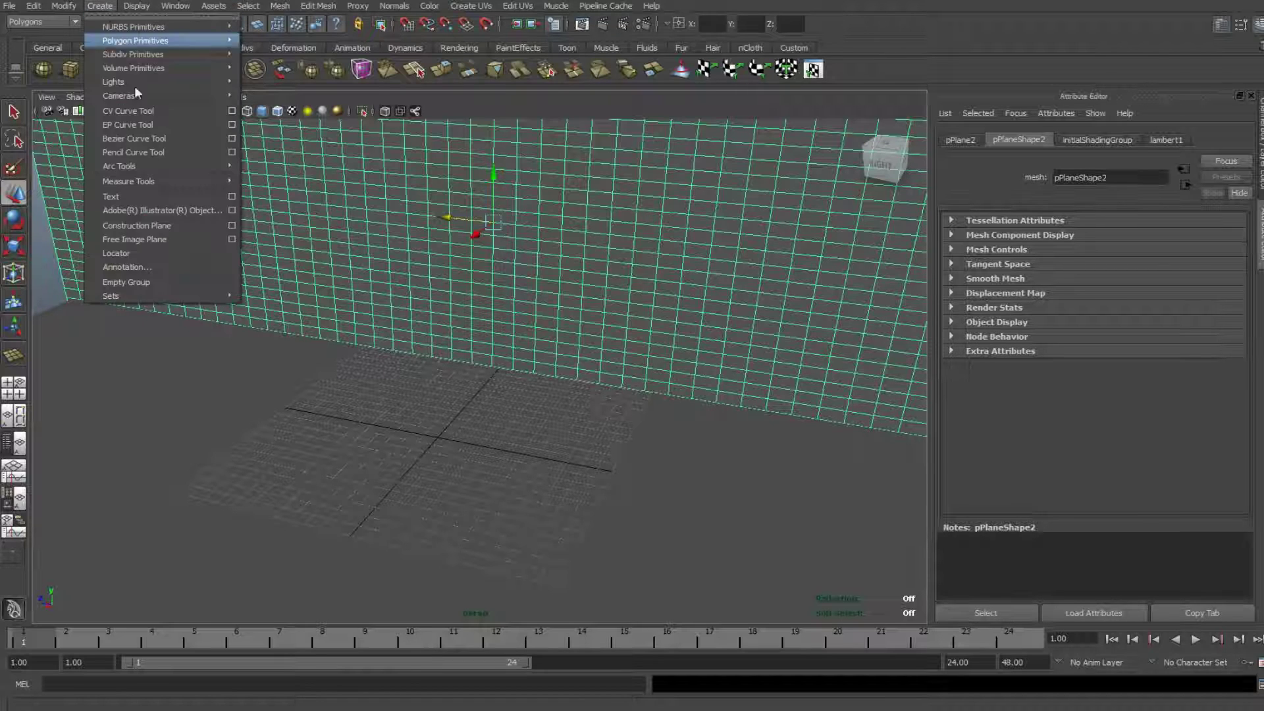
mouse_move(168, 81)
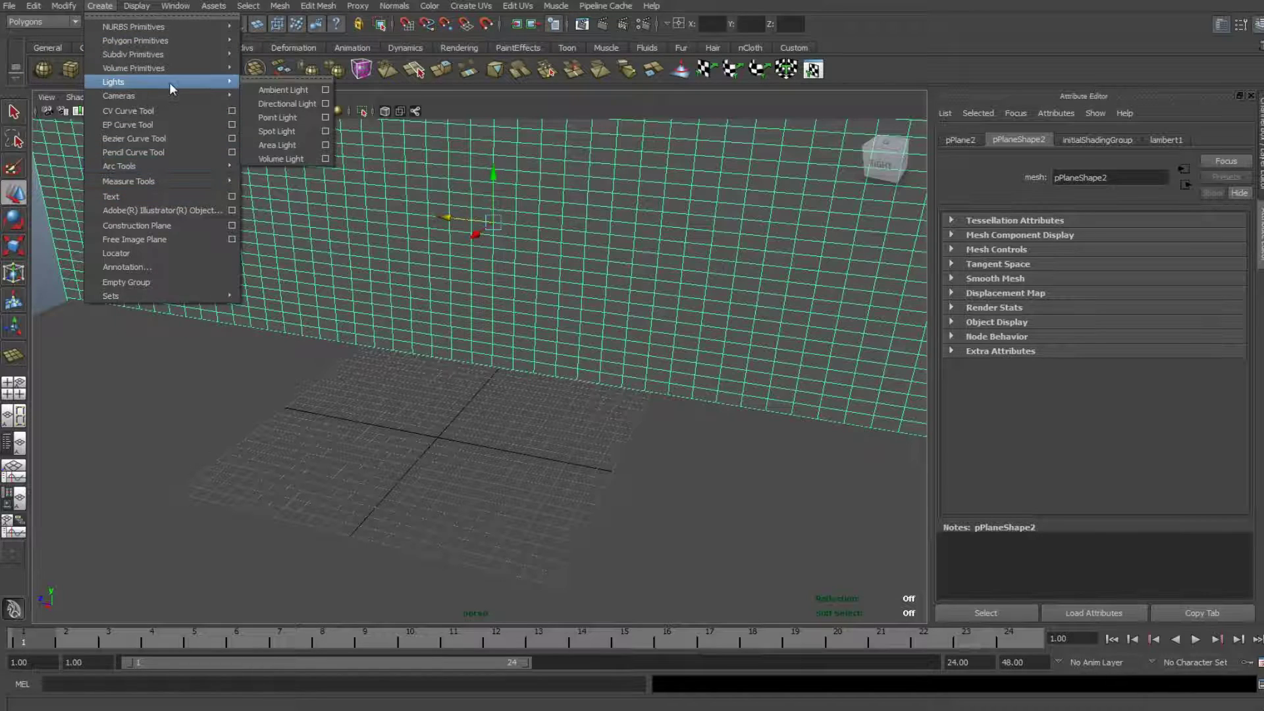
click(275, 131)
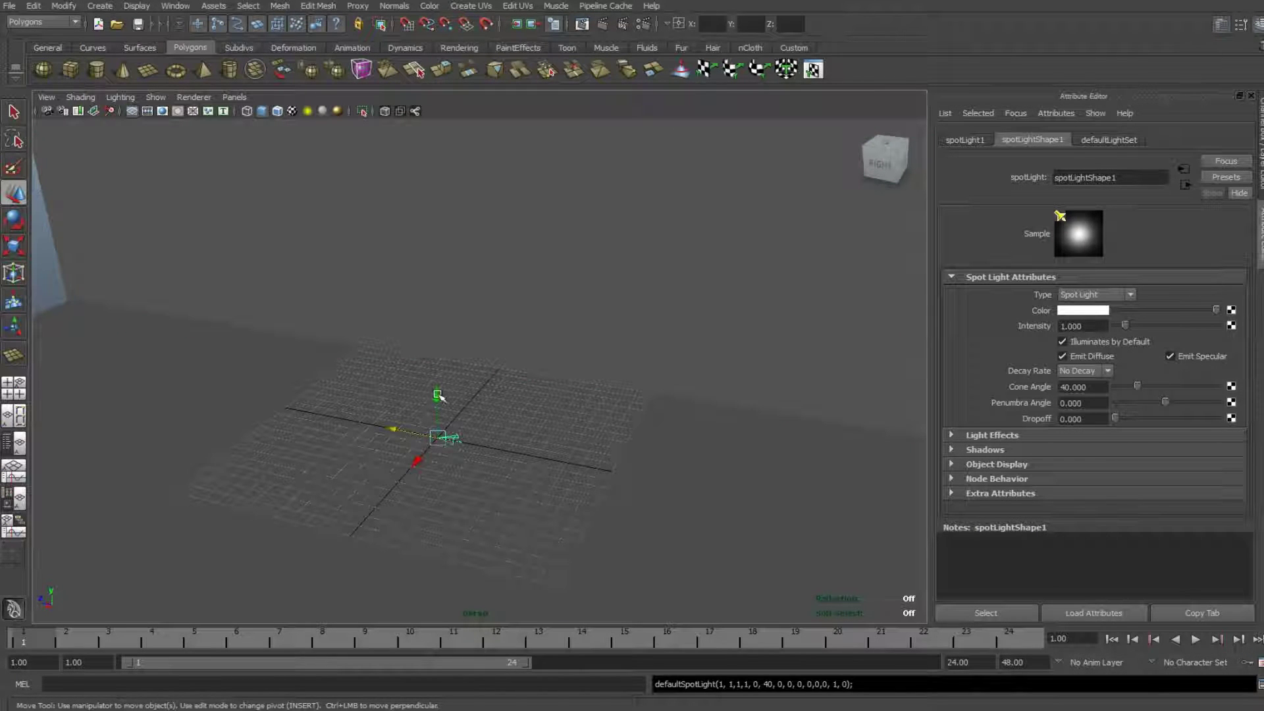
Raise the spot light about 13 units, move it forward along X away from the wall, and scale it uniformly to about 6.6.
drag(439, 395, 432, 214)
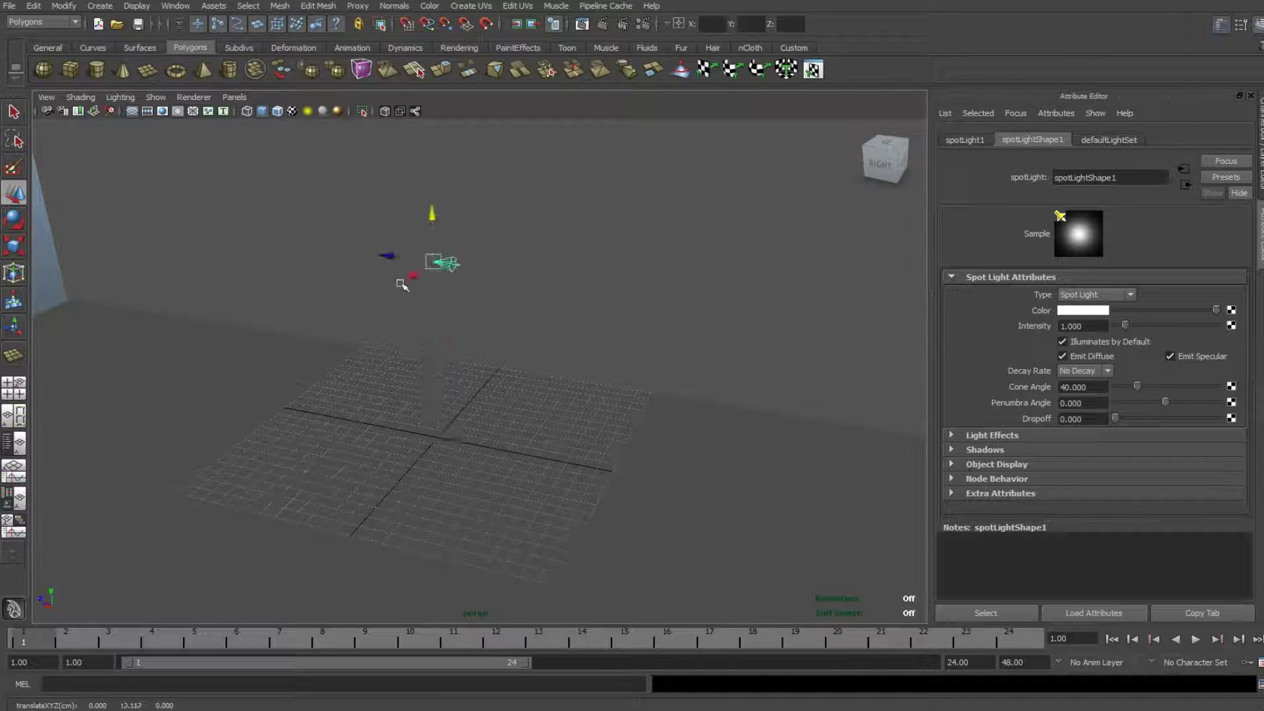
drag(413, 275, 219, 488)
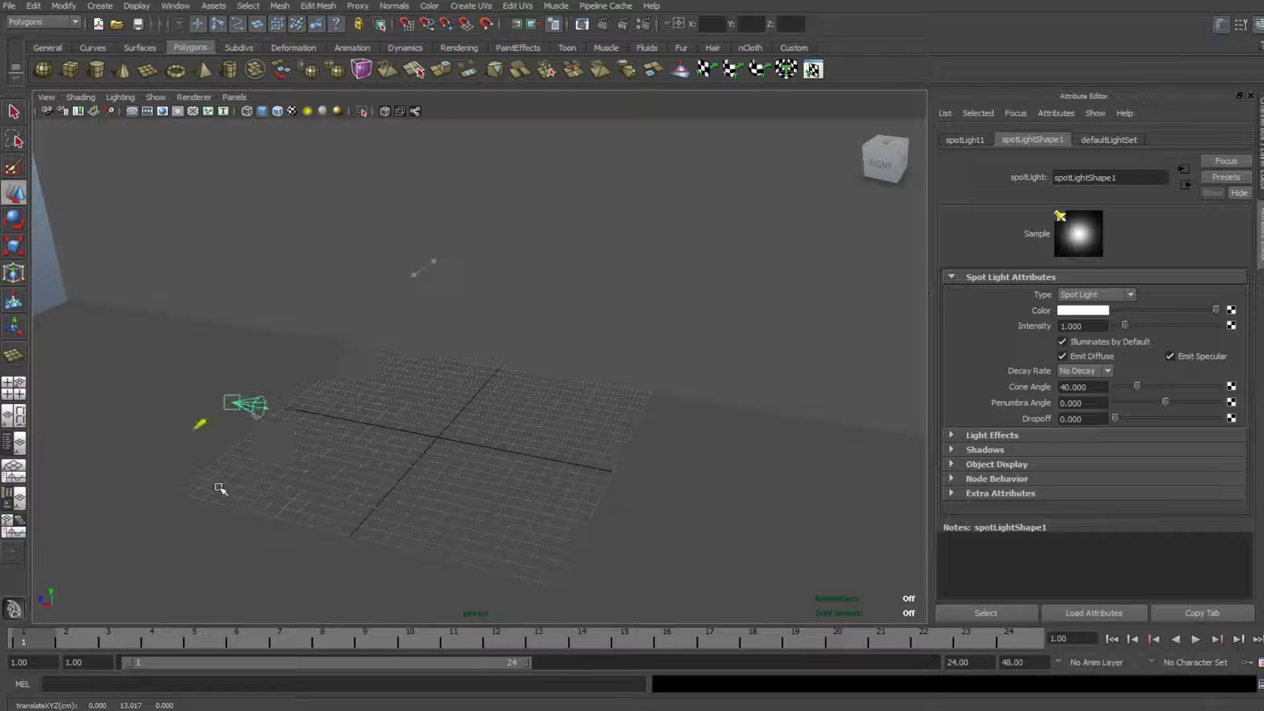
scroll(457, 452, down, 5)
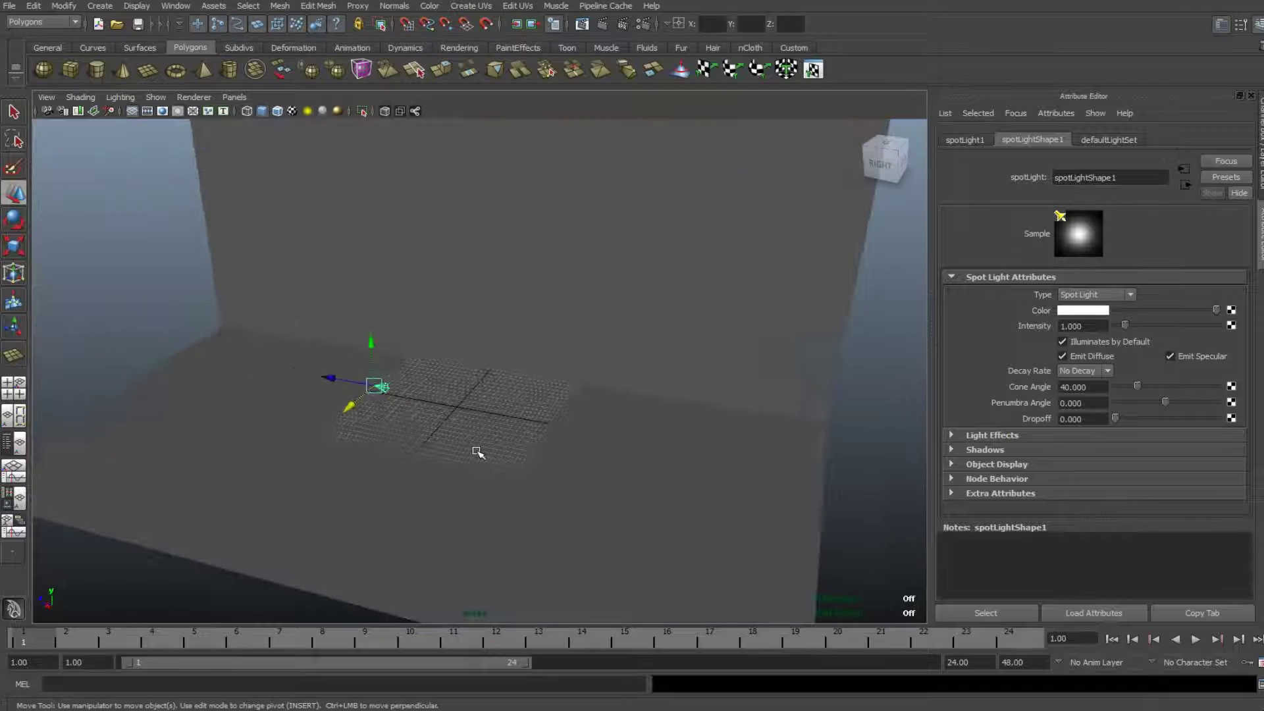
key(r)
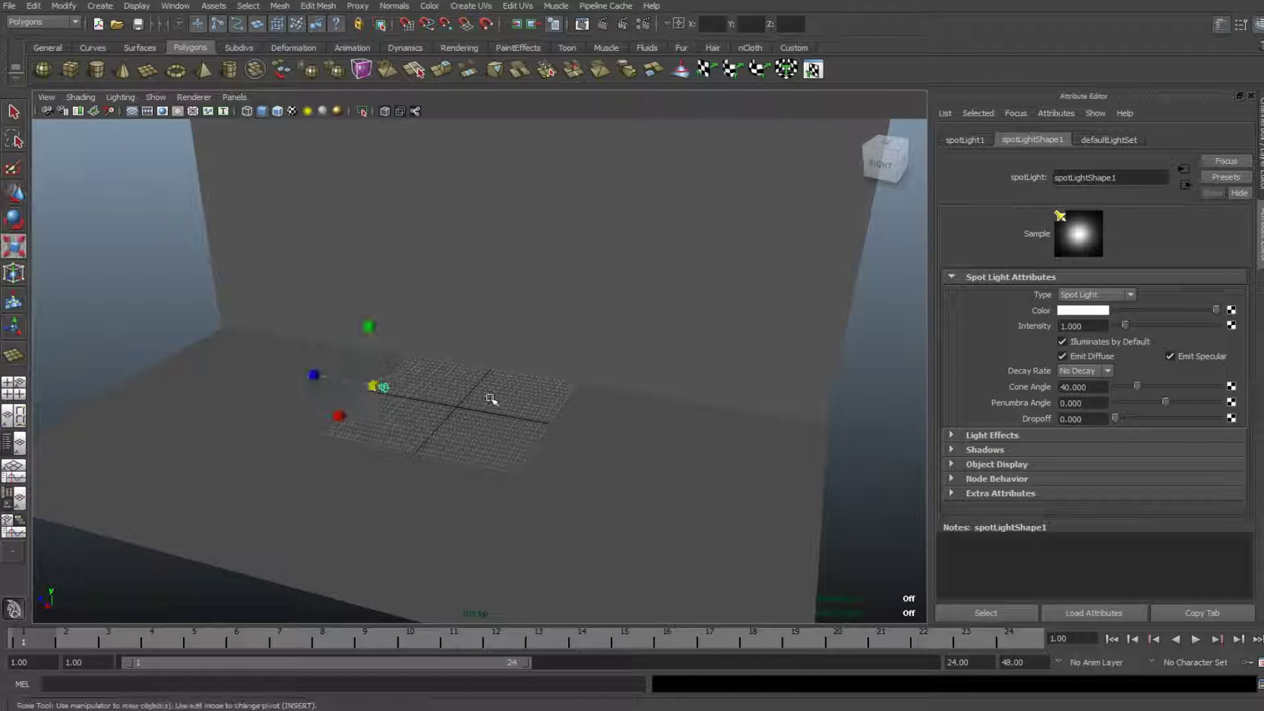
drag(376, 387, 486, 436)
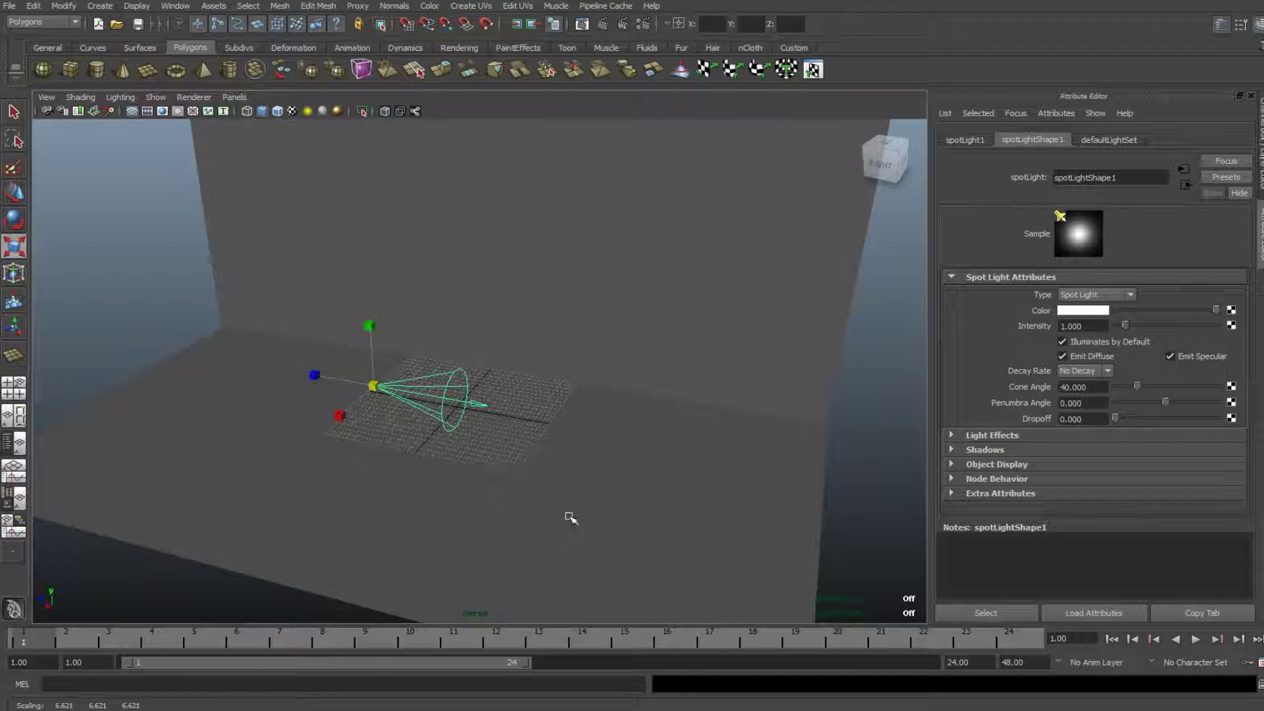
Rotate the spot light to aim at the wall plane and test-render the current frame.
key(e)
drag(369, 421, 486, 387)
drag(335, 405, 437, 375)
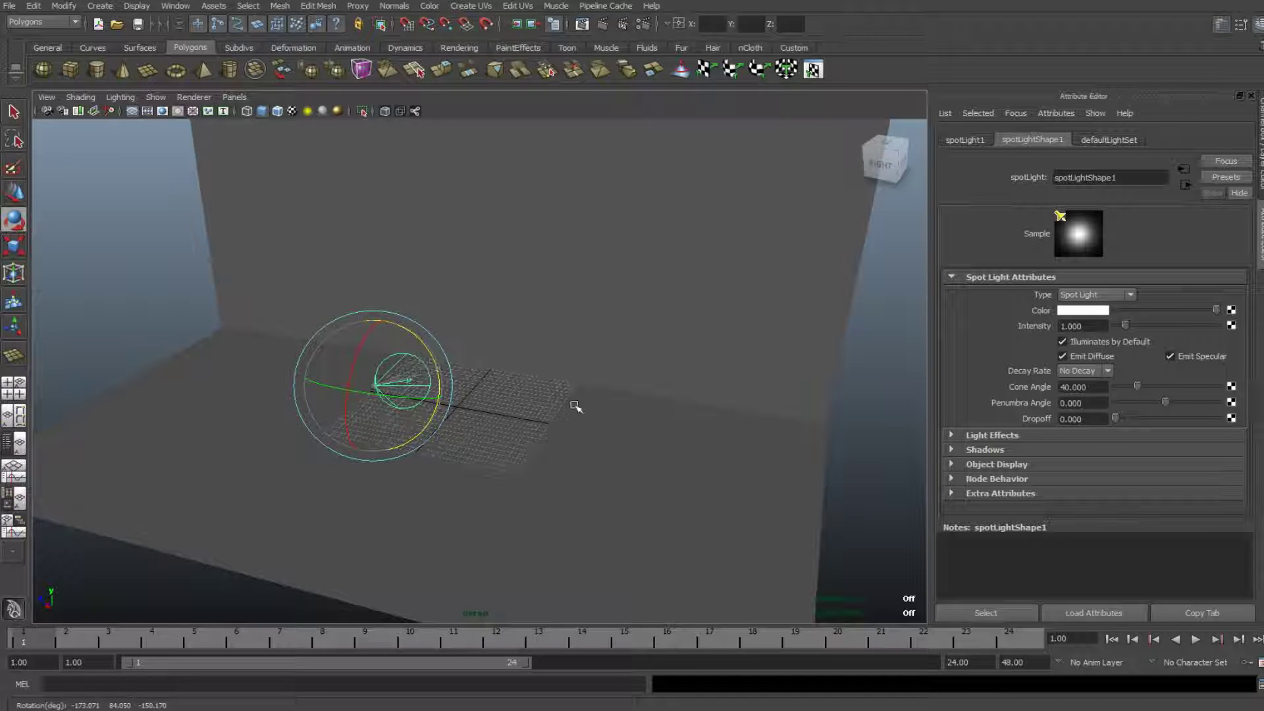
click(603, 25)
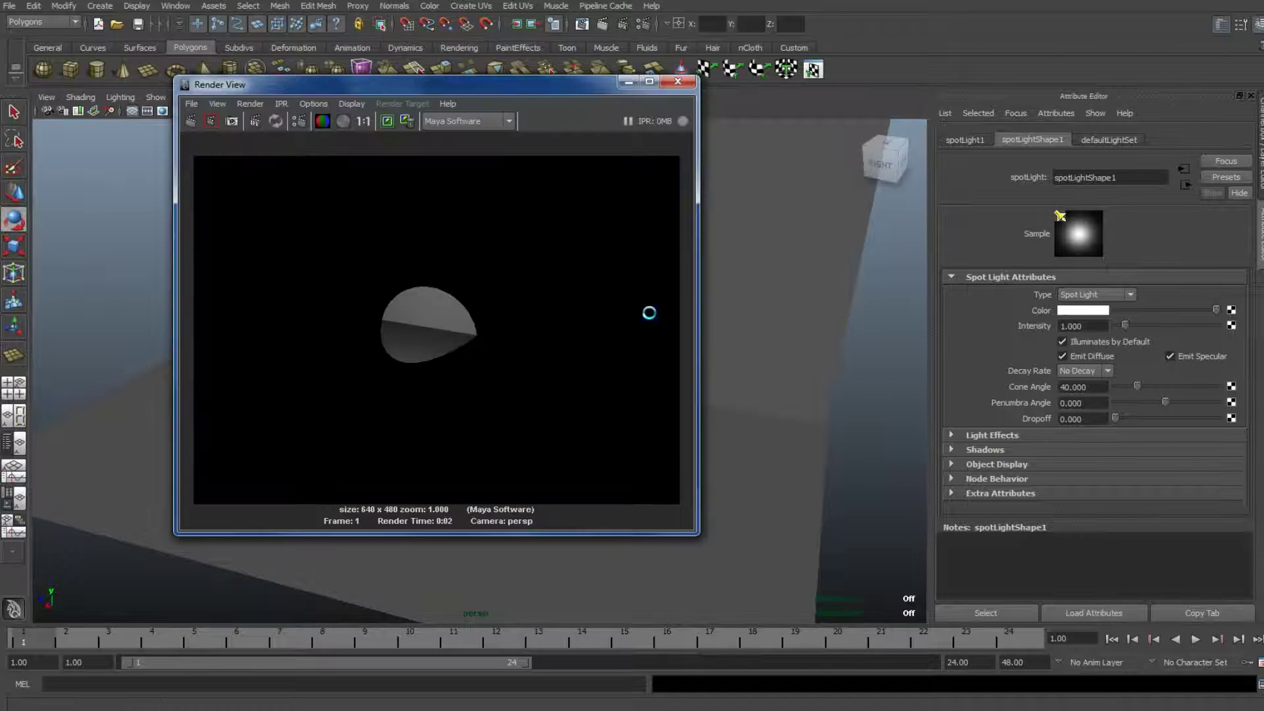
click(685, 88)
Move the spot light farther from the wall and higher, to about X 31.7 and Y 25.6, and scale it uniformly to about 19.4.
key(w)
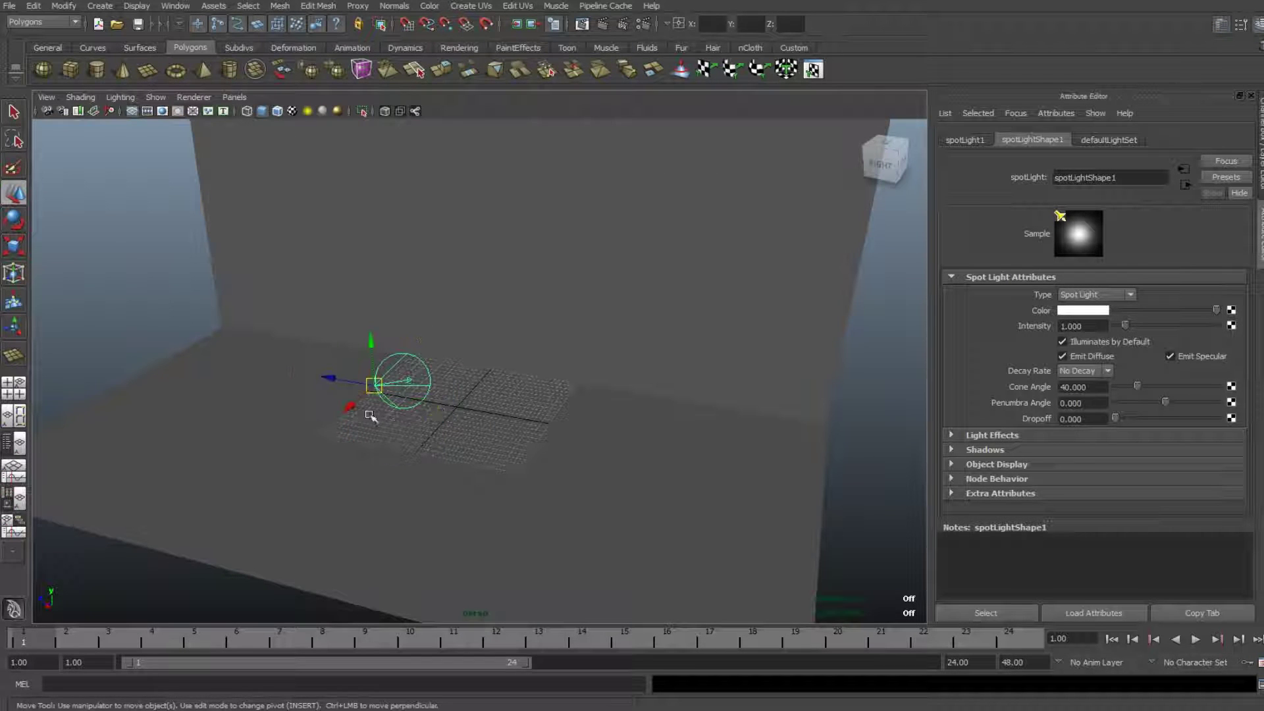
drag(349, 404, 287, 464)
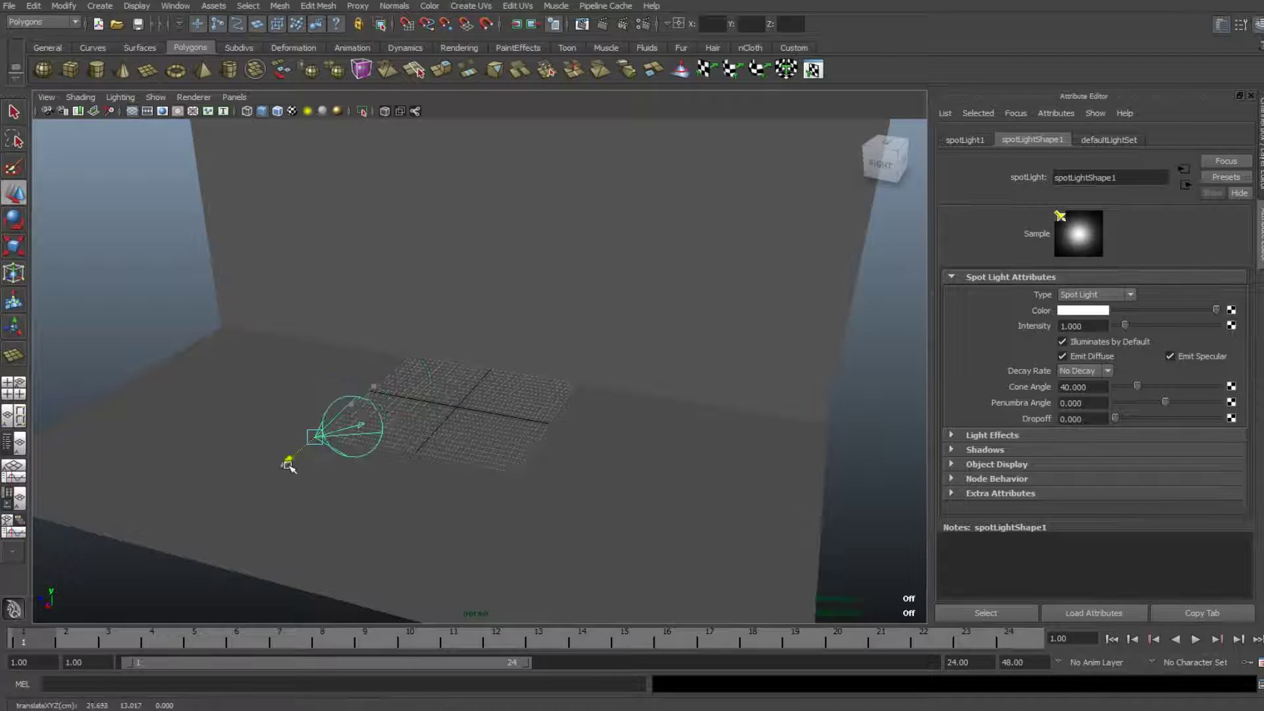
drag(307, 396, 275, 264)
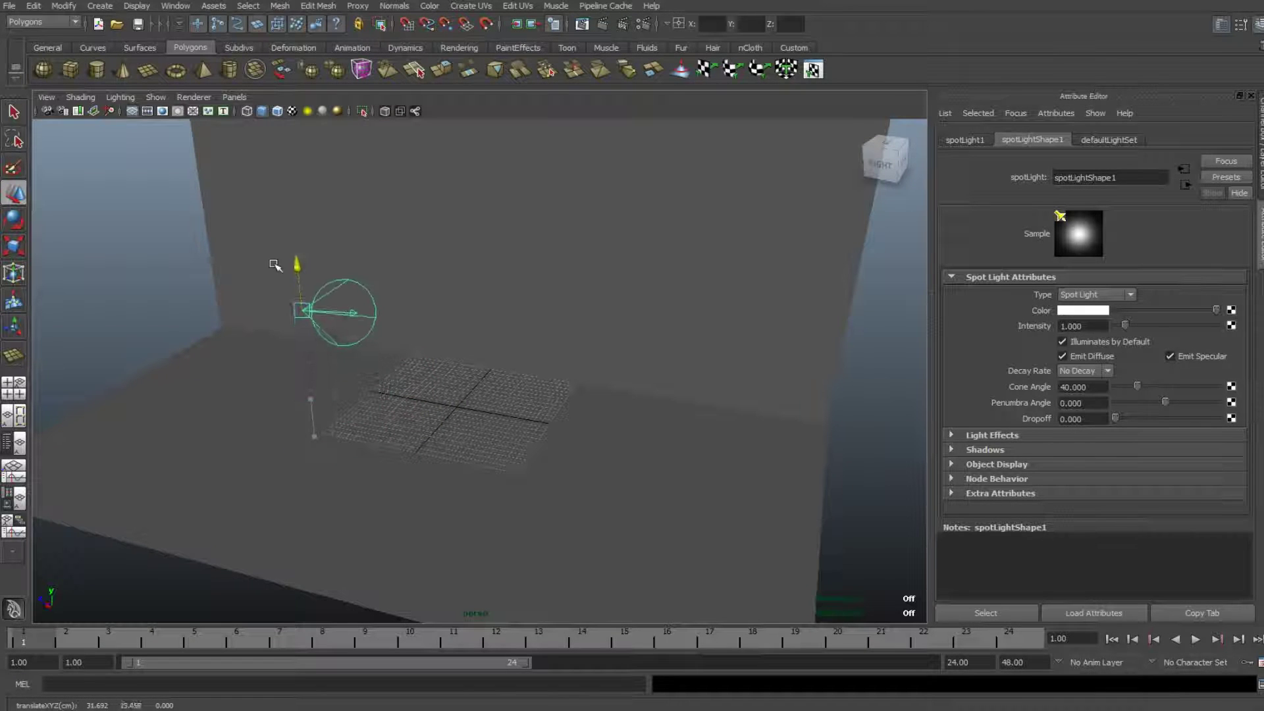
key(r)
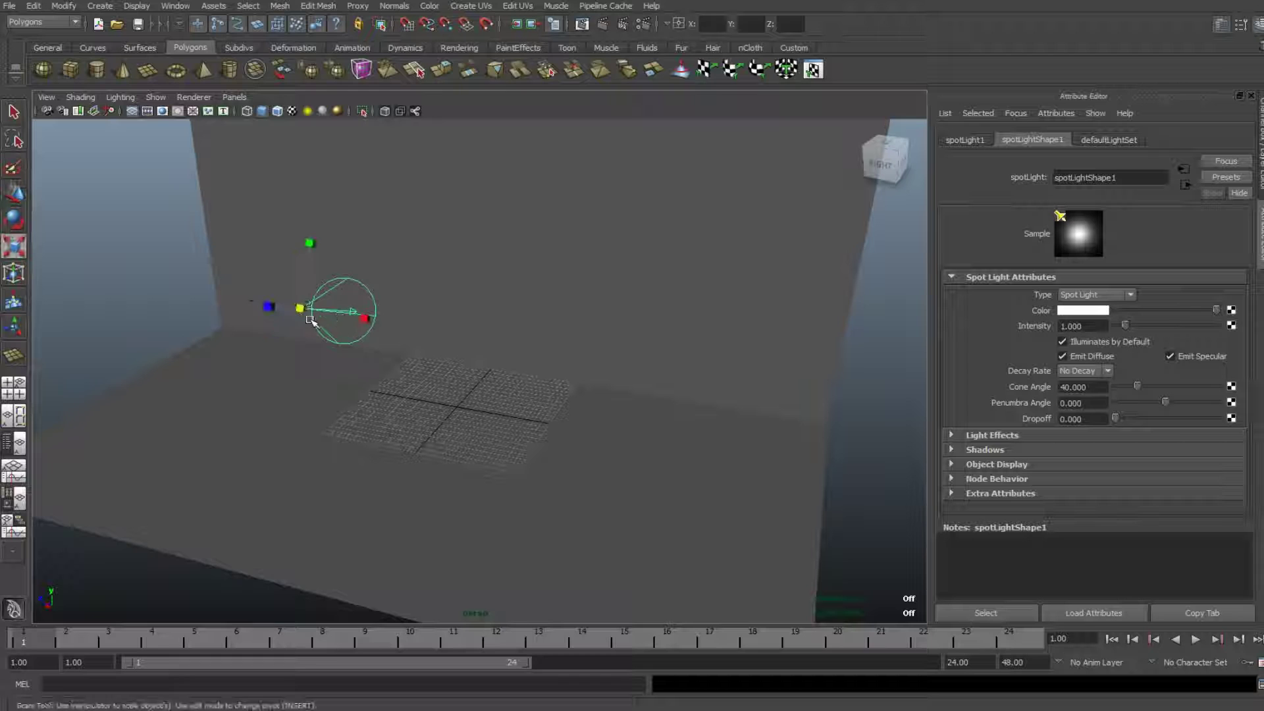
drag(309, 320, 674, 457)
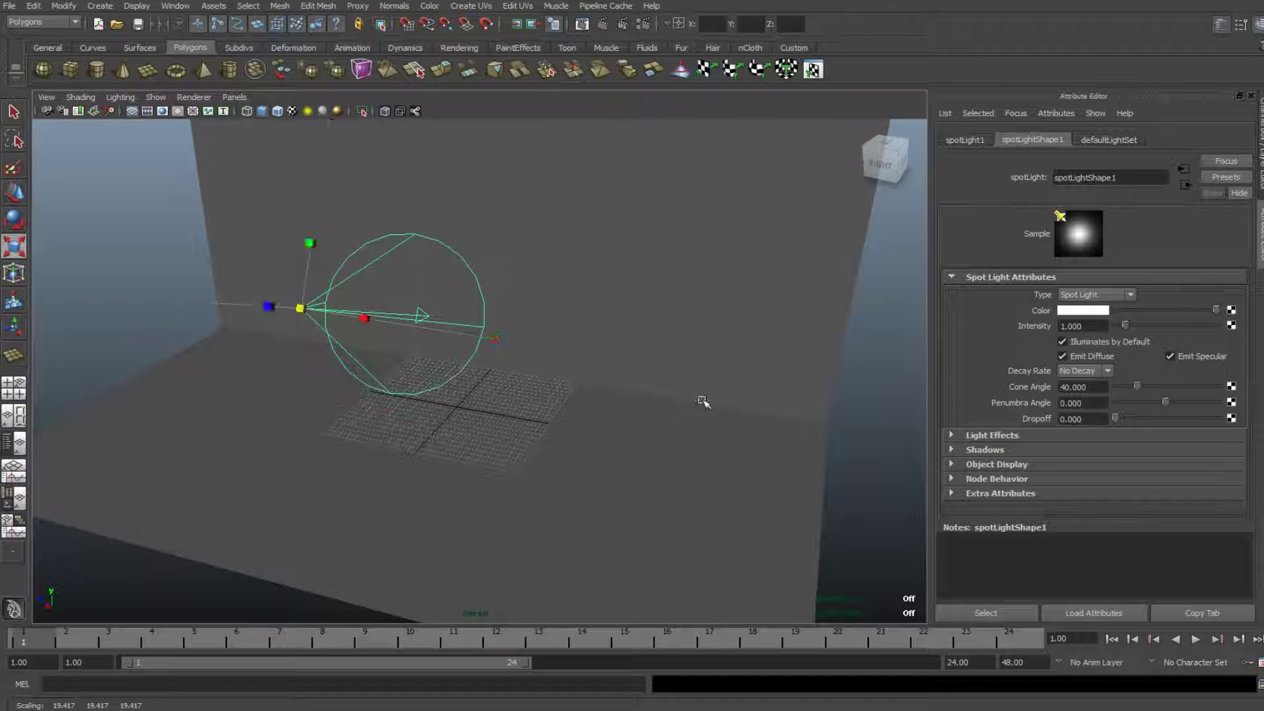
Render the current frame from the wide view and again from a closer view to check the light on the planes.
click(607, 29)
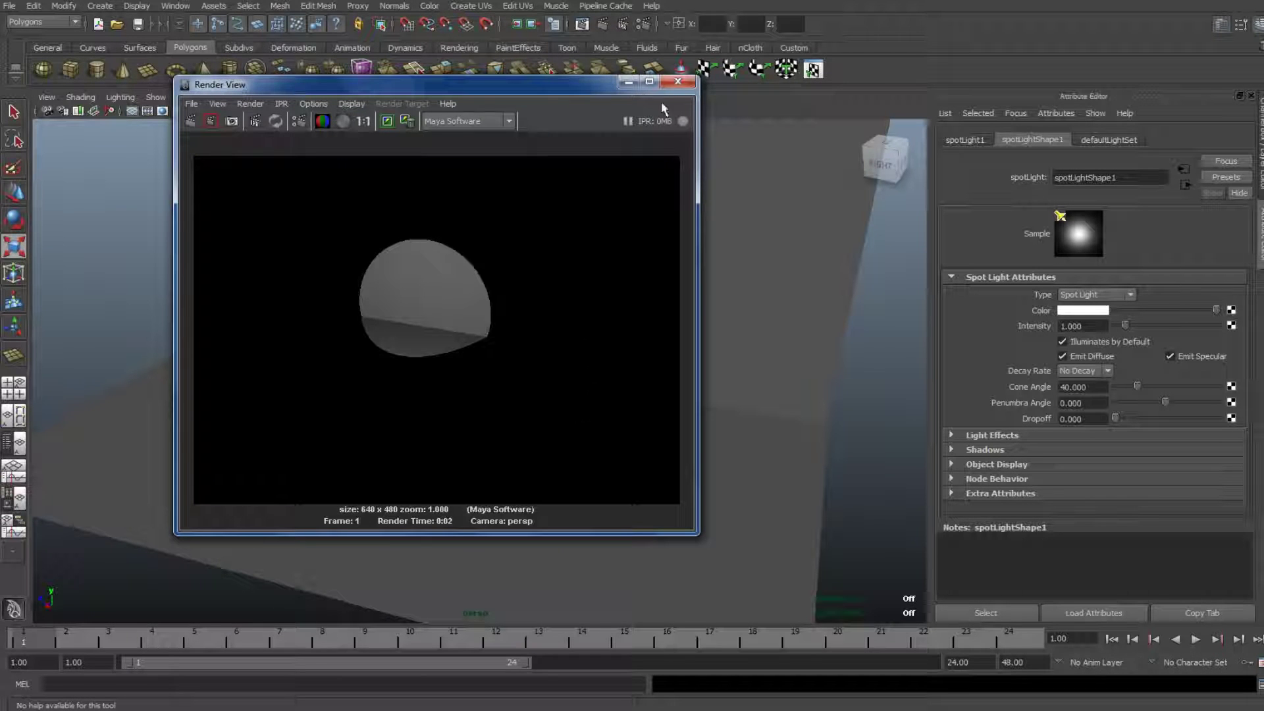
click(680, 85)
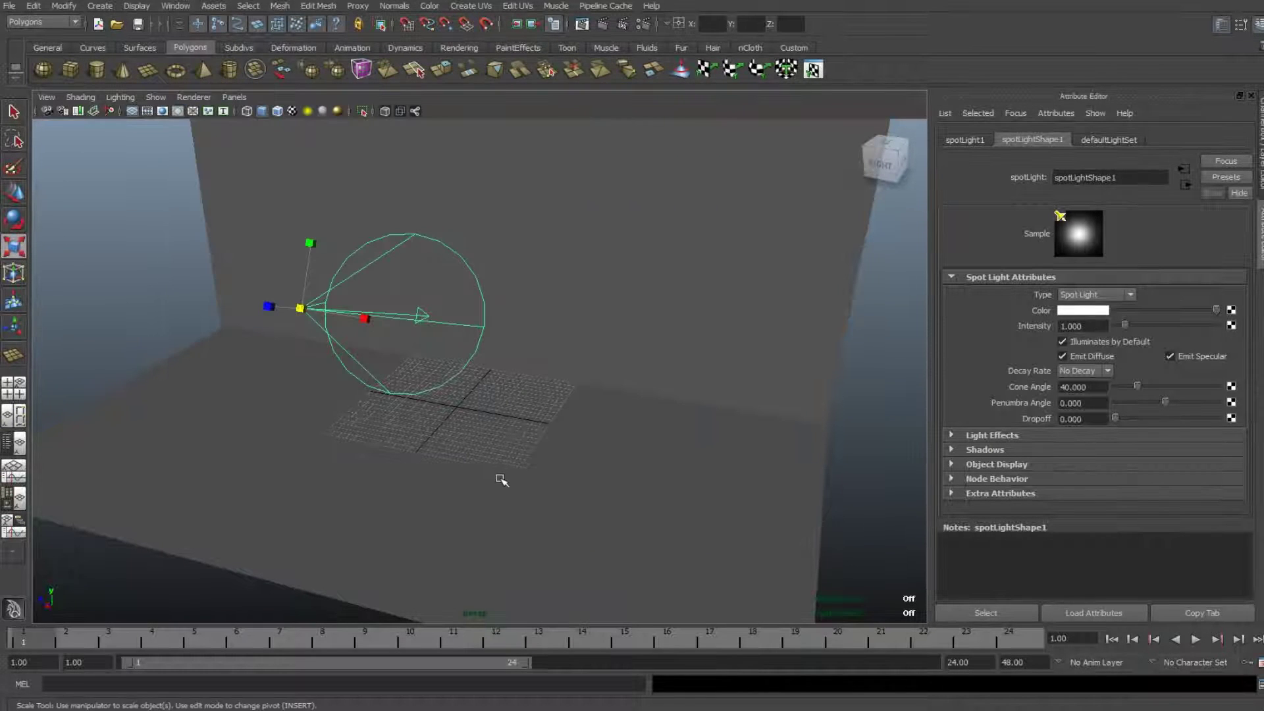
scroll(477, 486, up, 5)
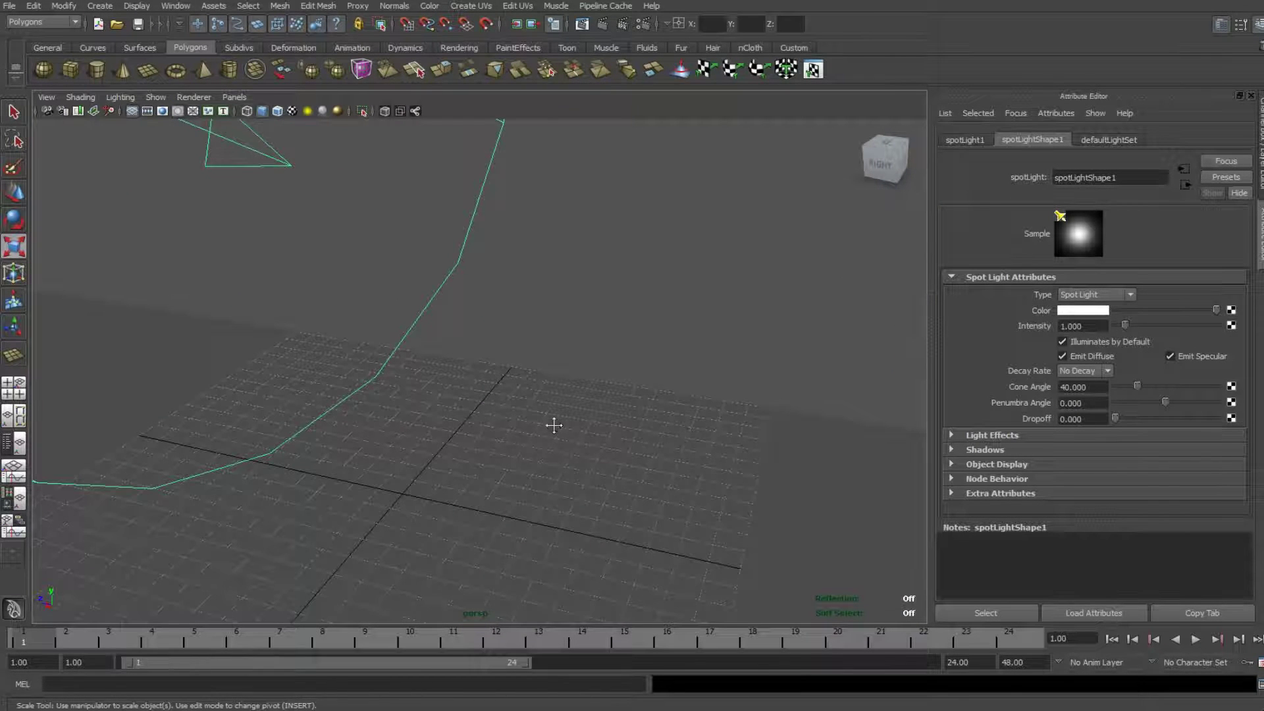
alt+drag(554, 425, 565, 536)
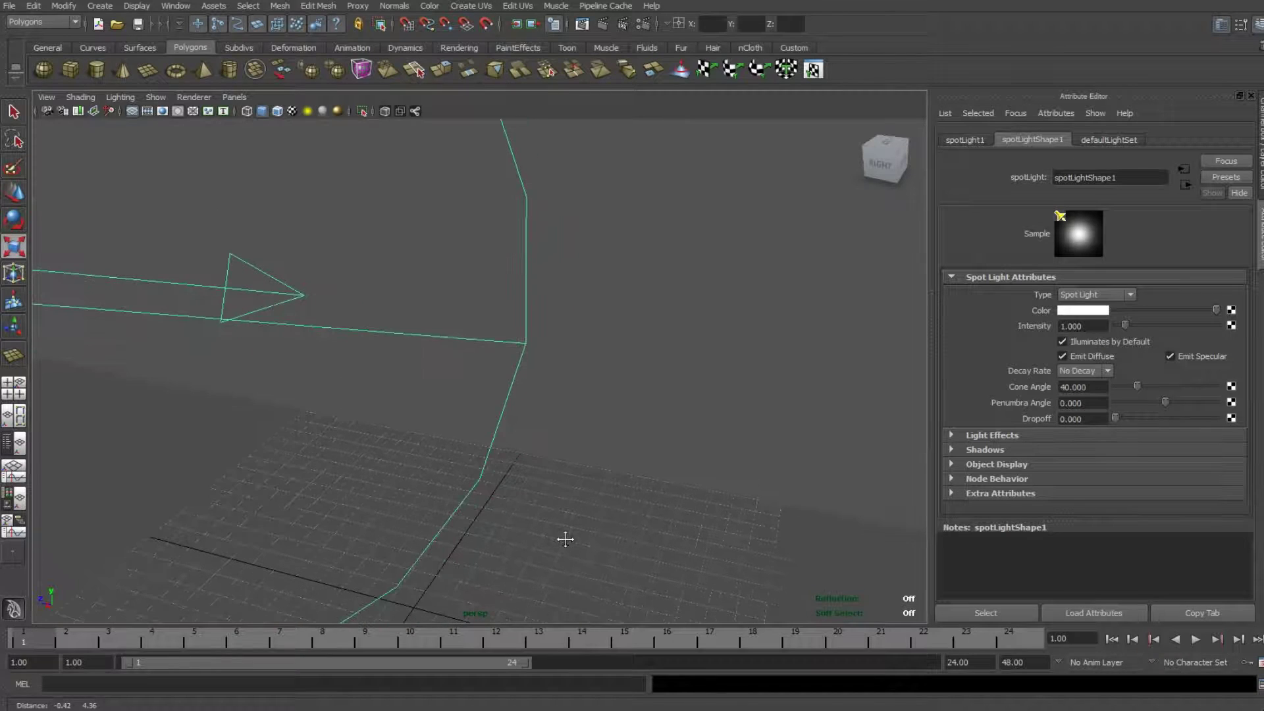
click(603, 25)
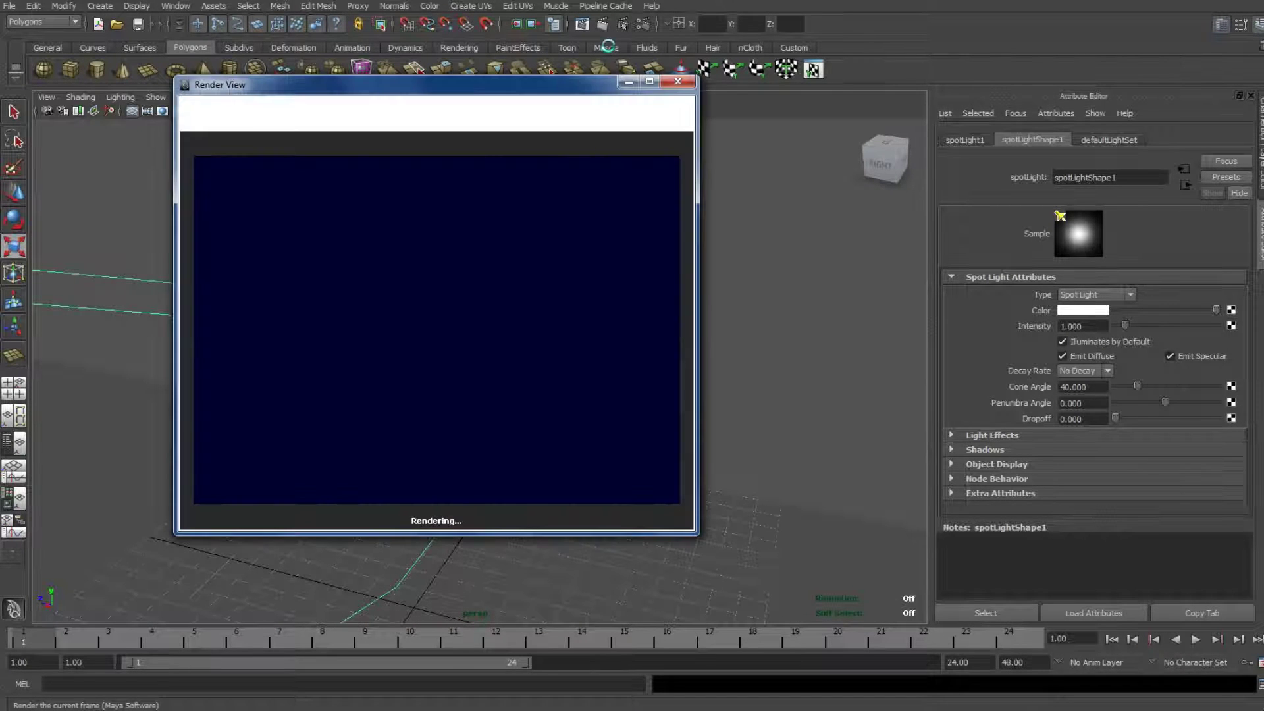
click(677, 82)
Render the frame with the spot light's whole lit circle filling most of the image, and close the render window.
scroll(437, 367, down, 5)
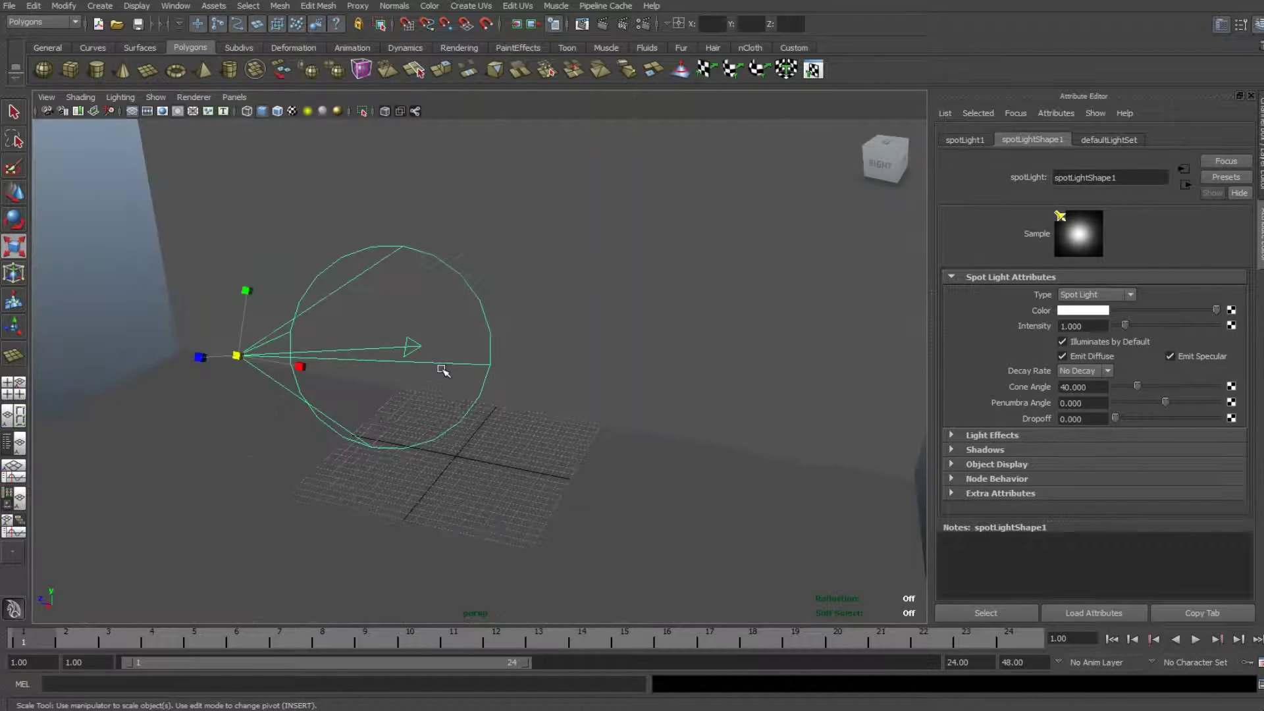
key(w)
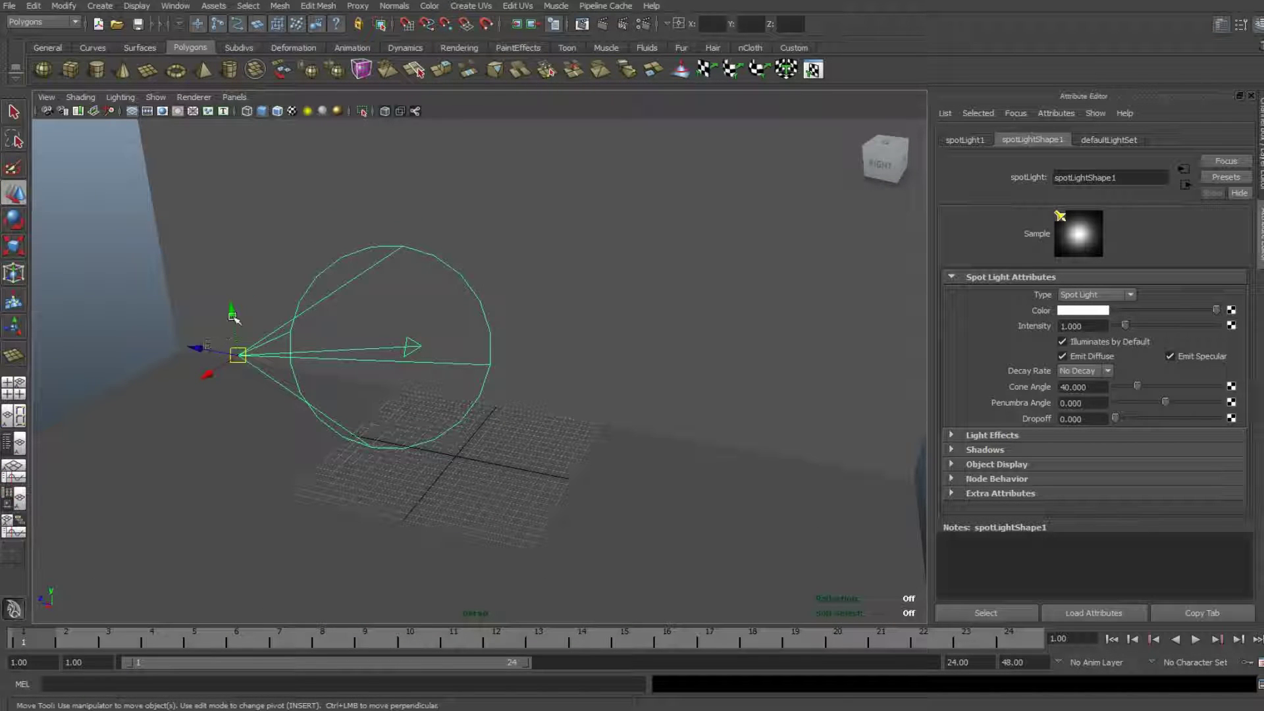
click(233, 316)
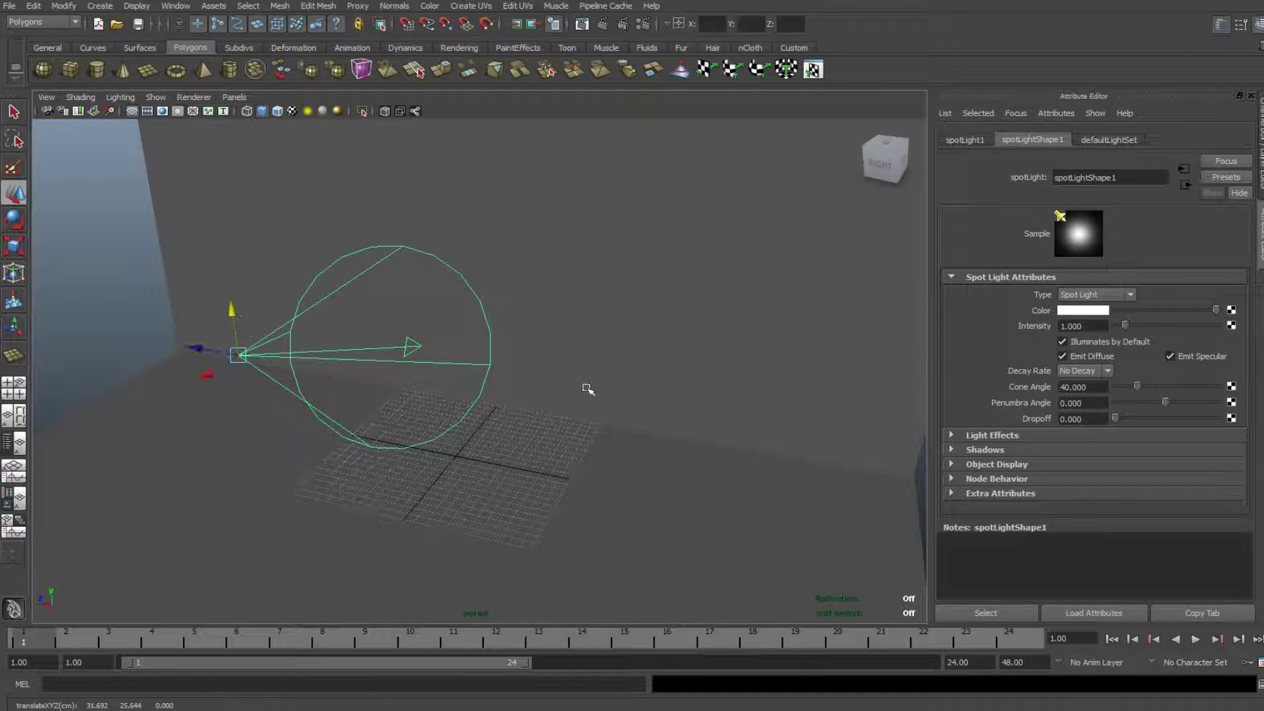
alt+middle_drag(585, 380, 604, 411)
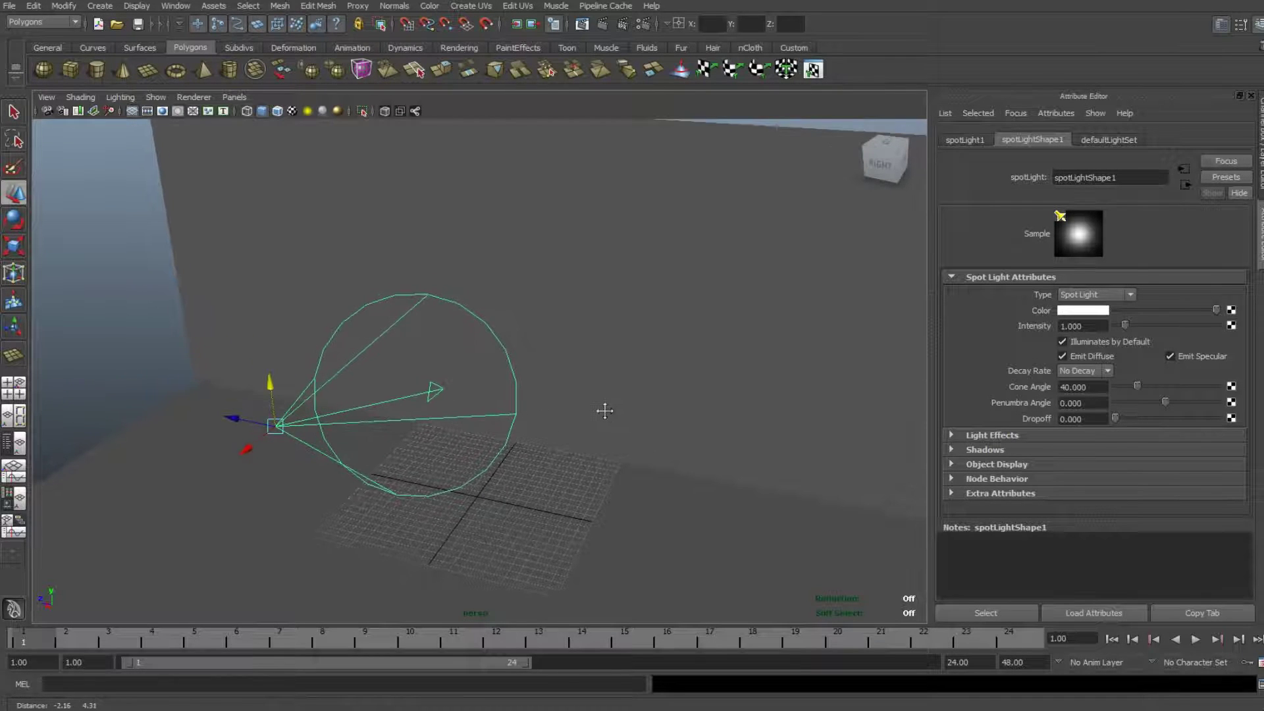
scroll(607, 418, up, 4)
scroll(609, 420, down, 1)
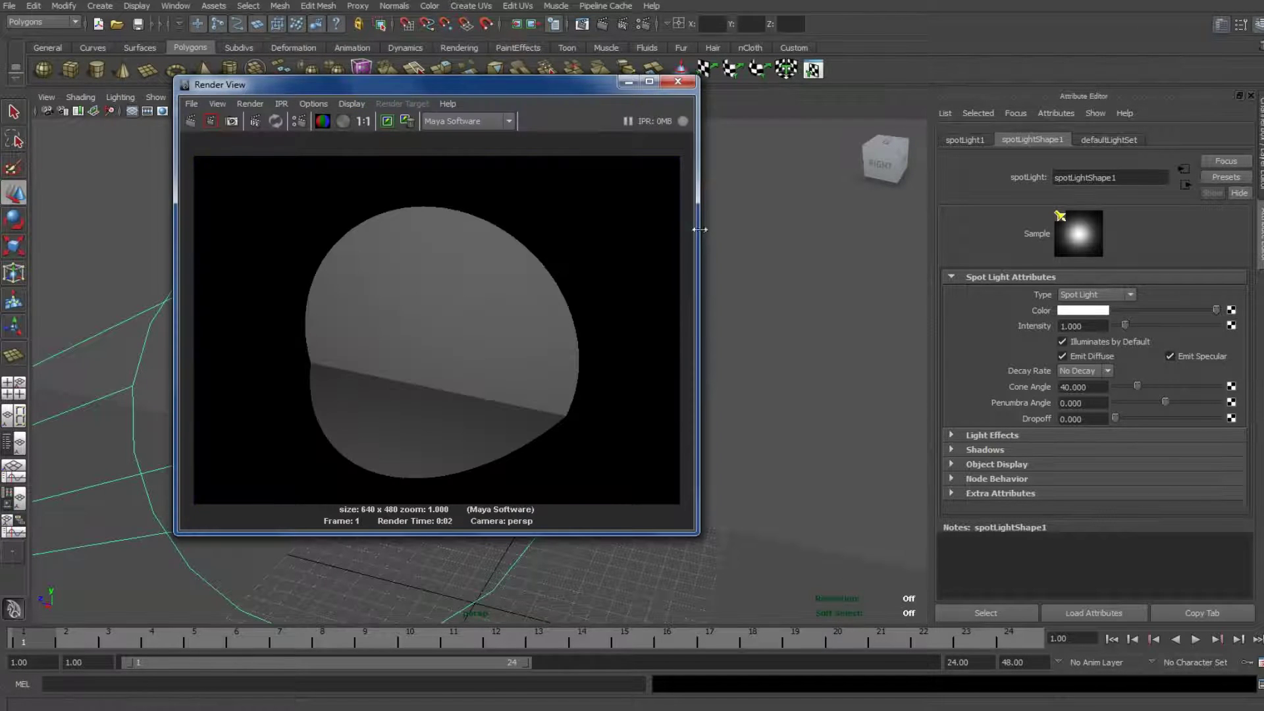
click(676, 85)
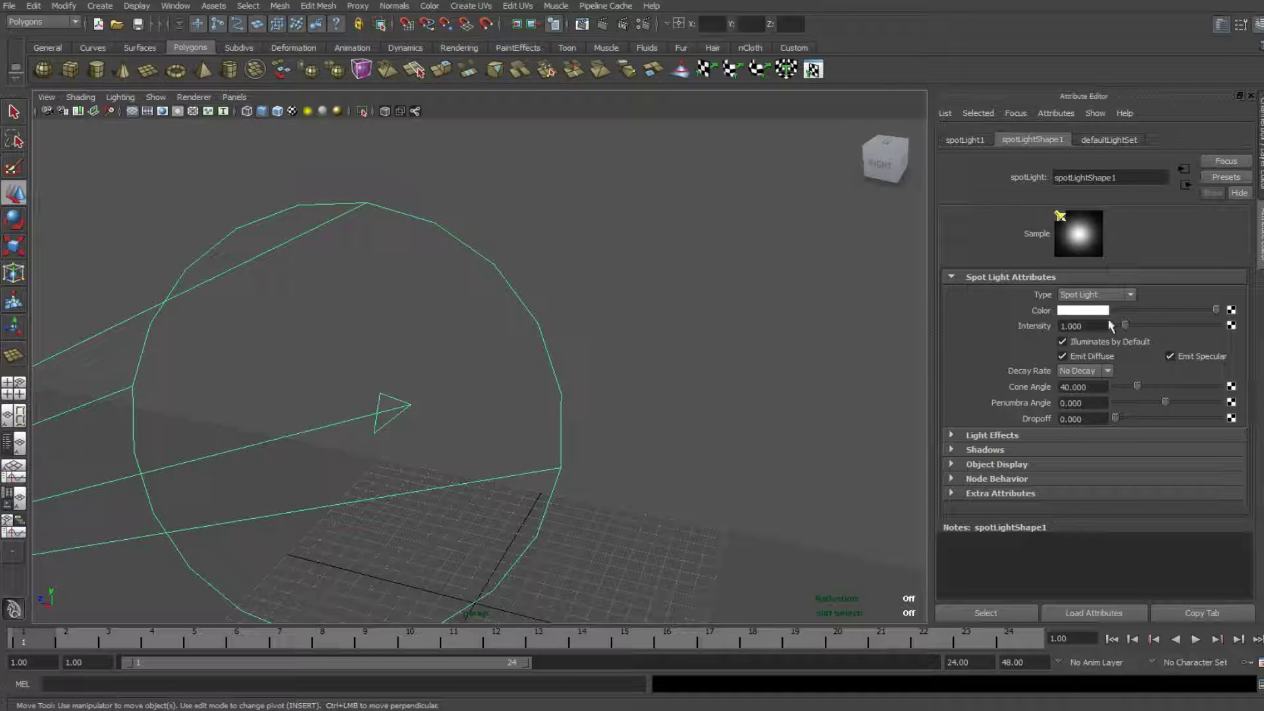
Map a File texture using "harley davidson logo 10.jpg" to the spot light's color and render the current frame.
click(1232, 312)
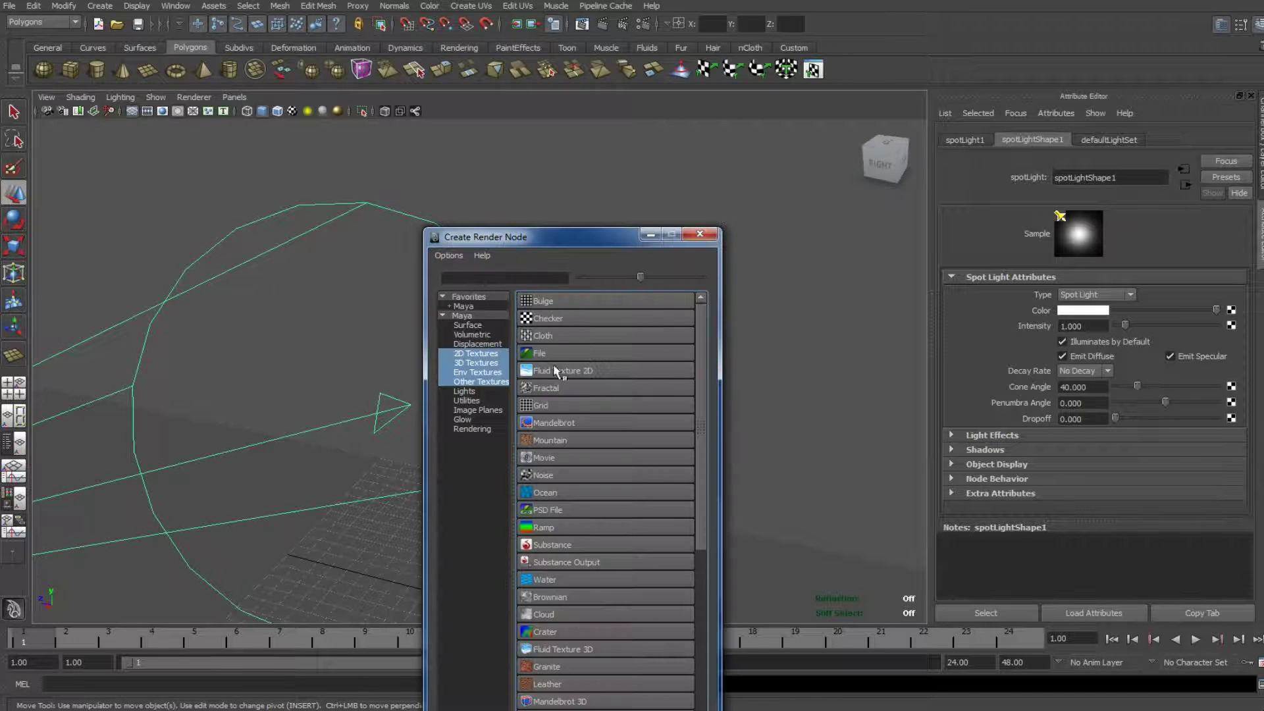
click(570, 356)
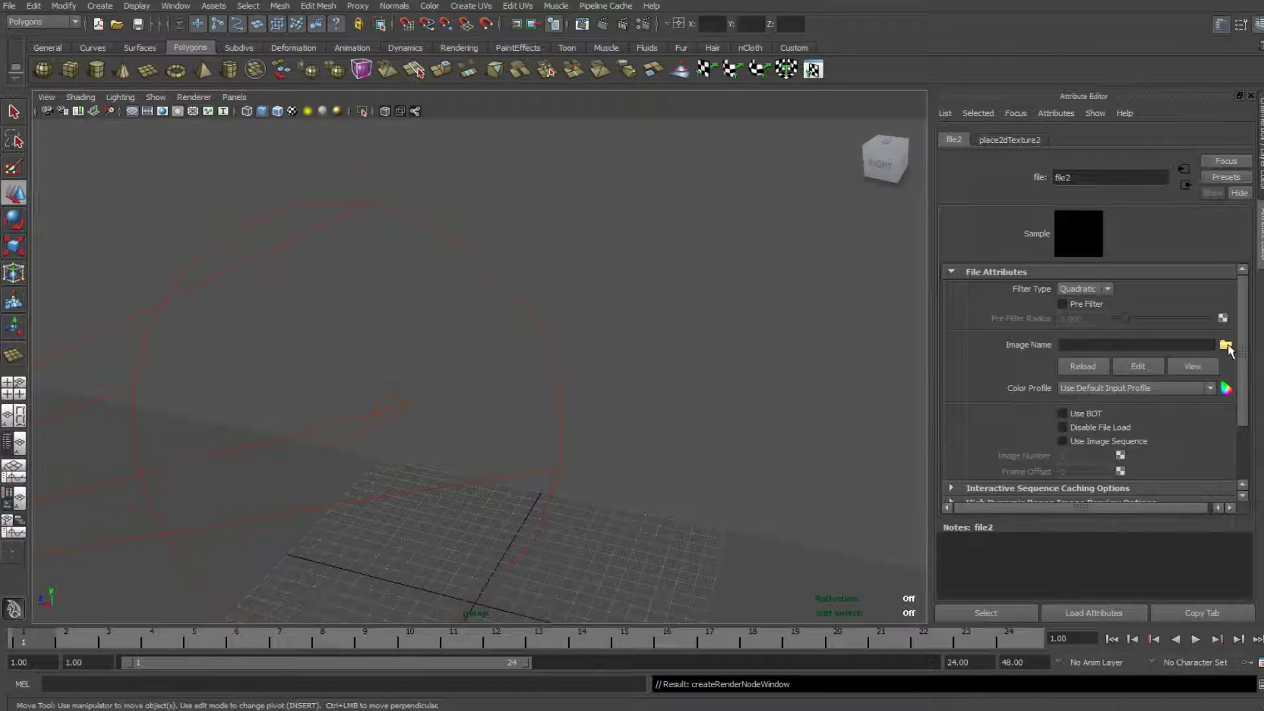
click(1226, 345)
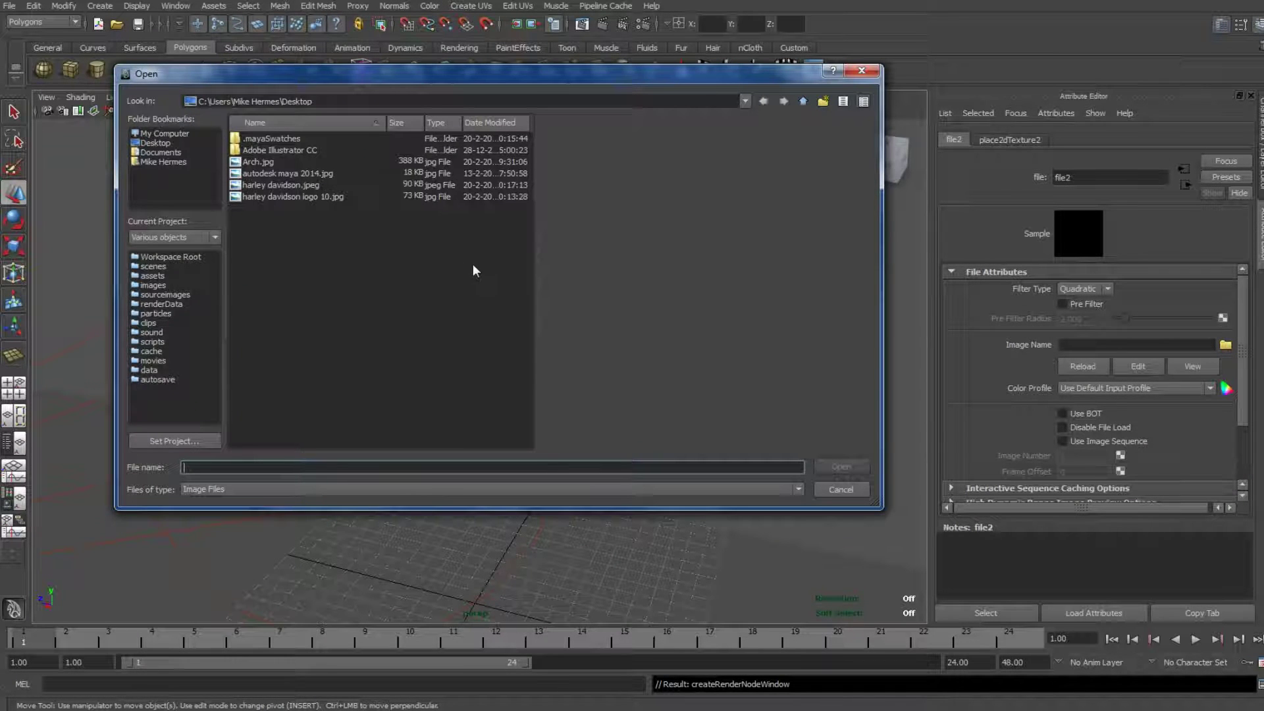
click(290, 197)
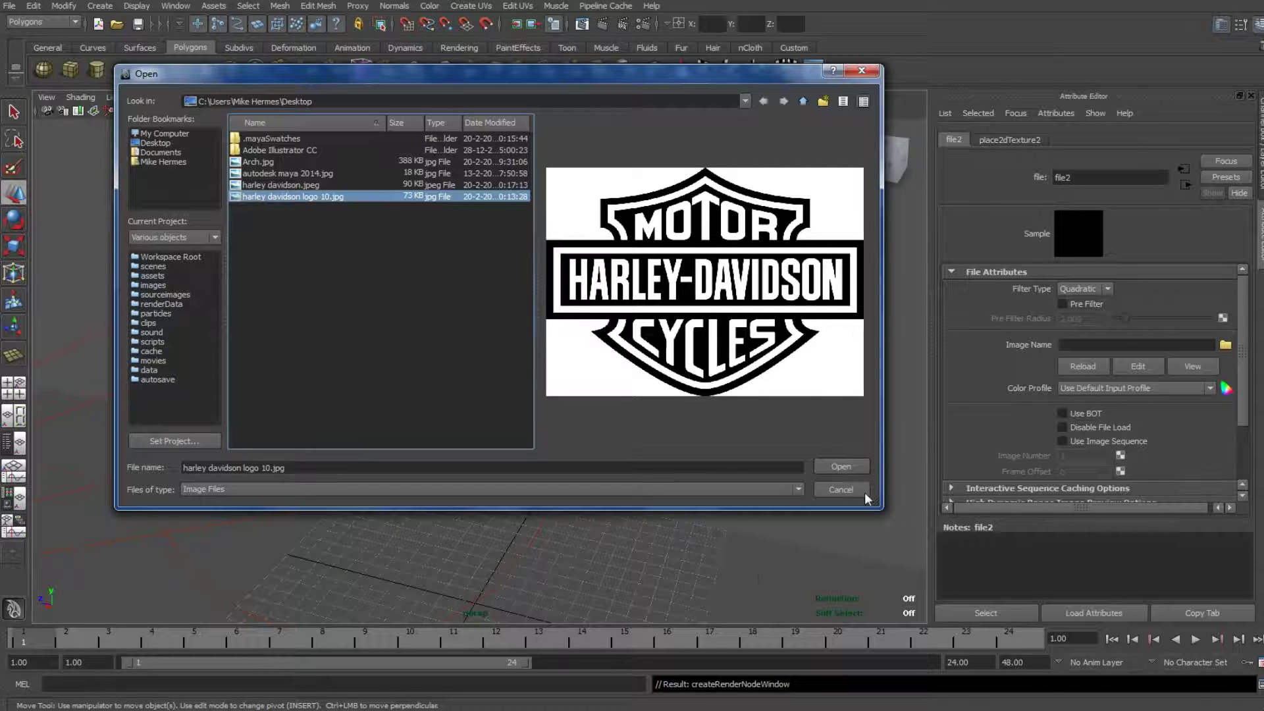
click(841, 465)
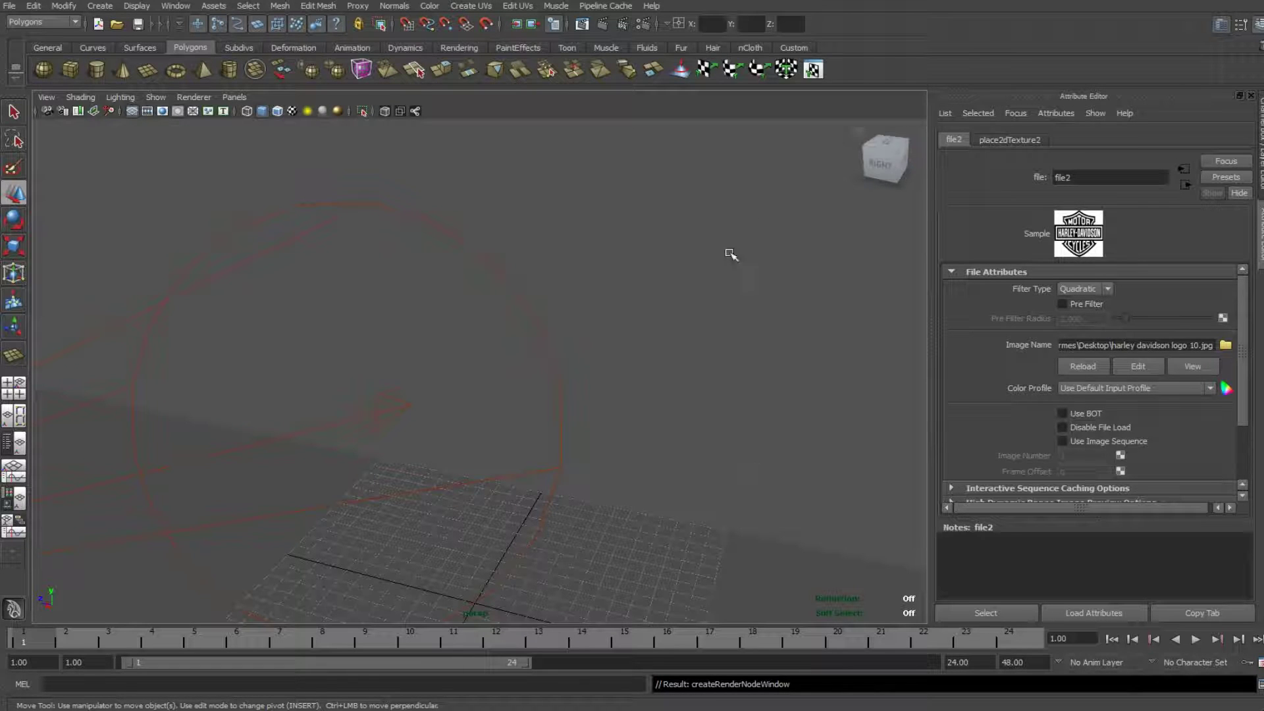
click(602, 22)
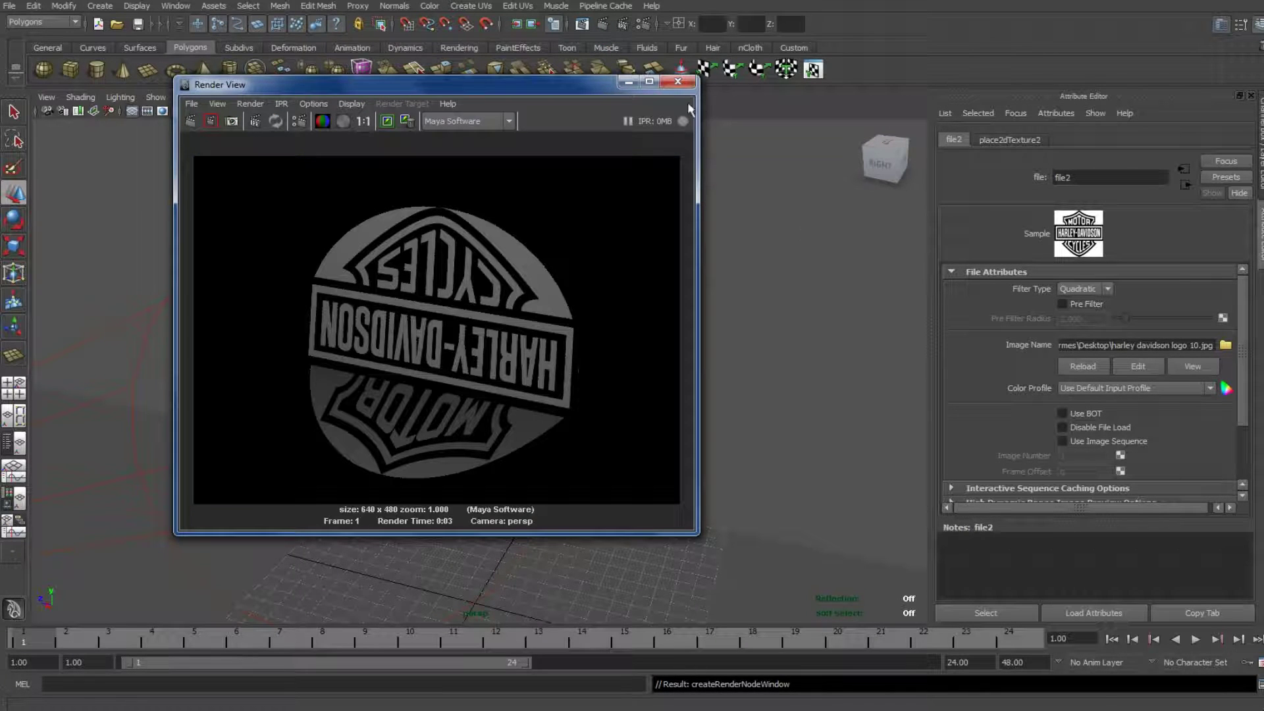
Close the render window and rotate the spot light around its aiming axis to turn the projected logo upright, to about -170.8, -84.0, 13.7 degrees.
click(678, 81)
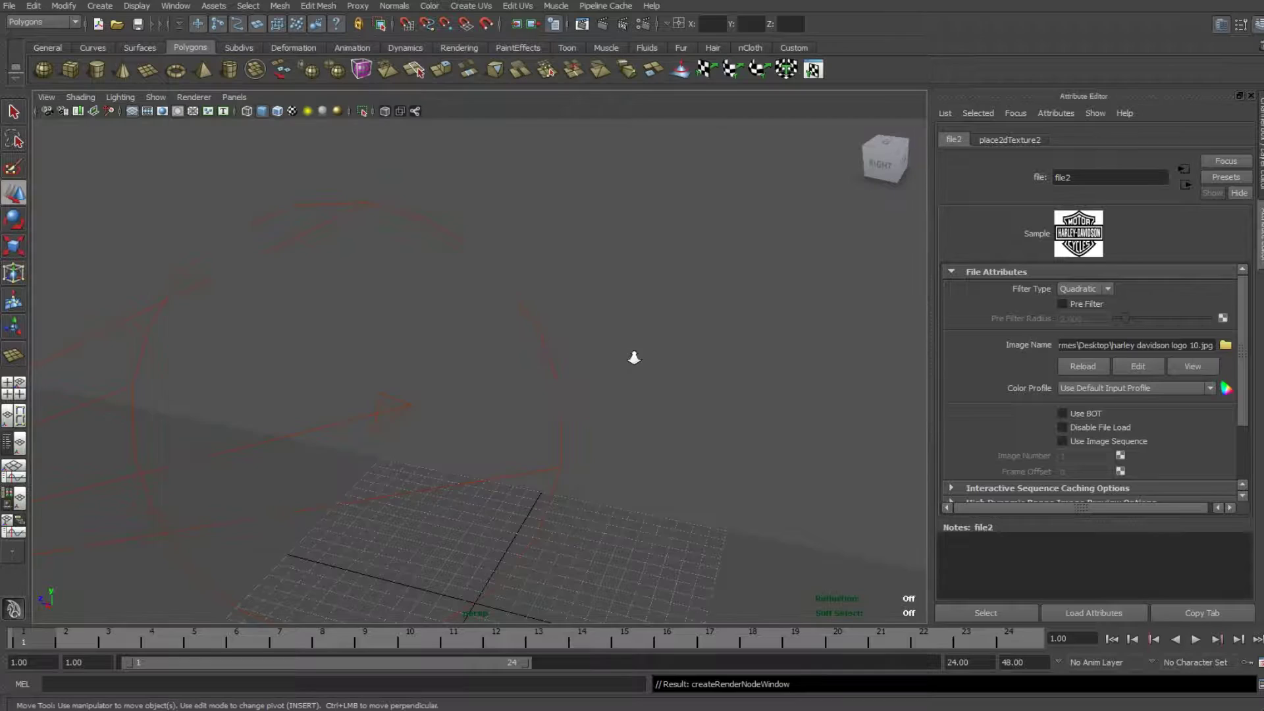
scroll(632, 359, down, 3)
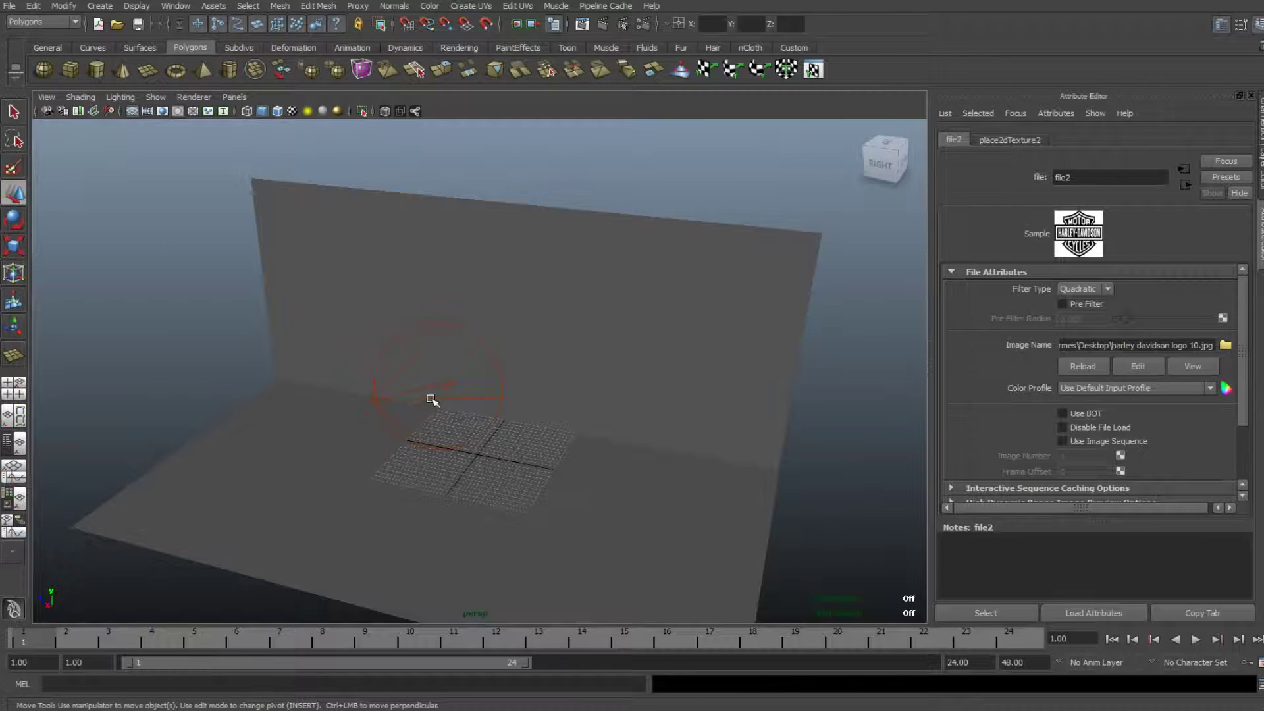
click(432, 398)
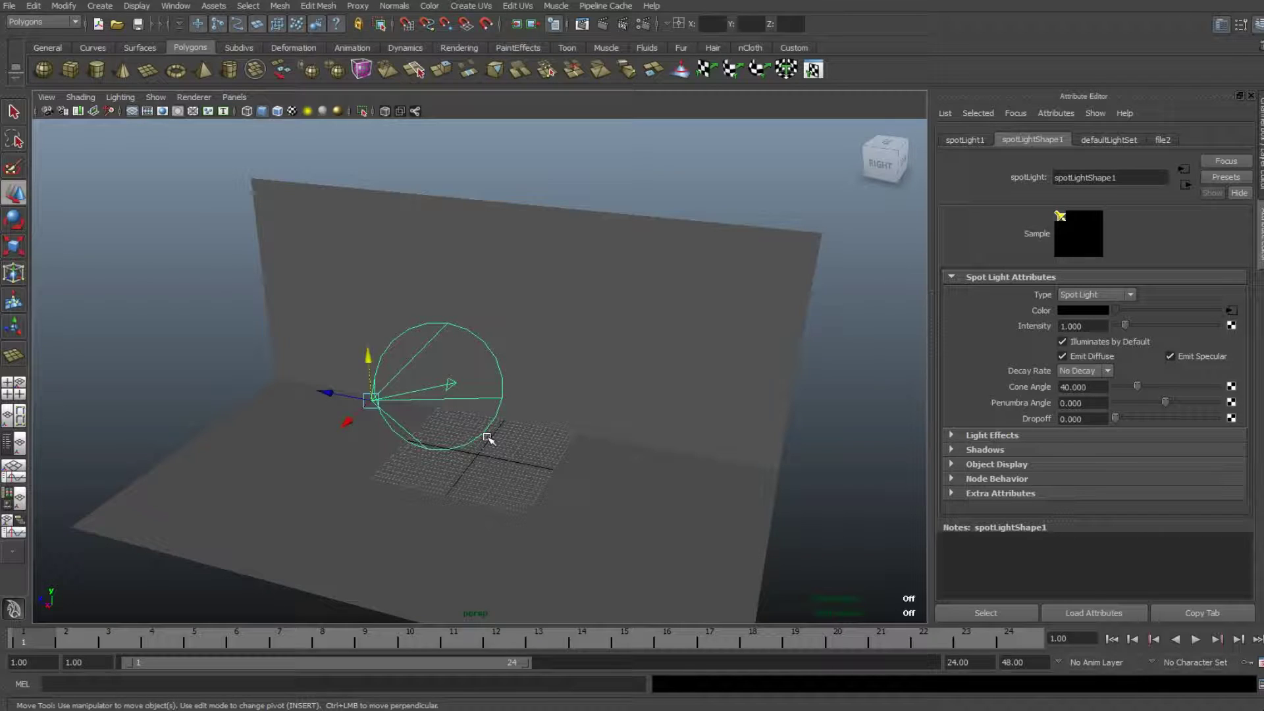
key(e)
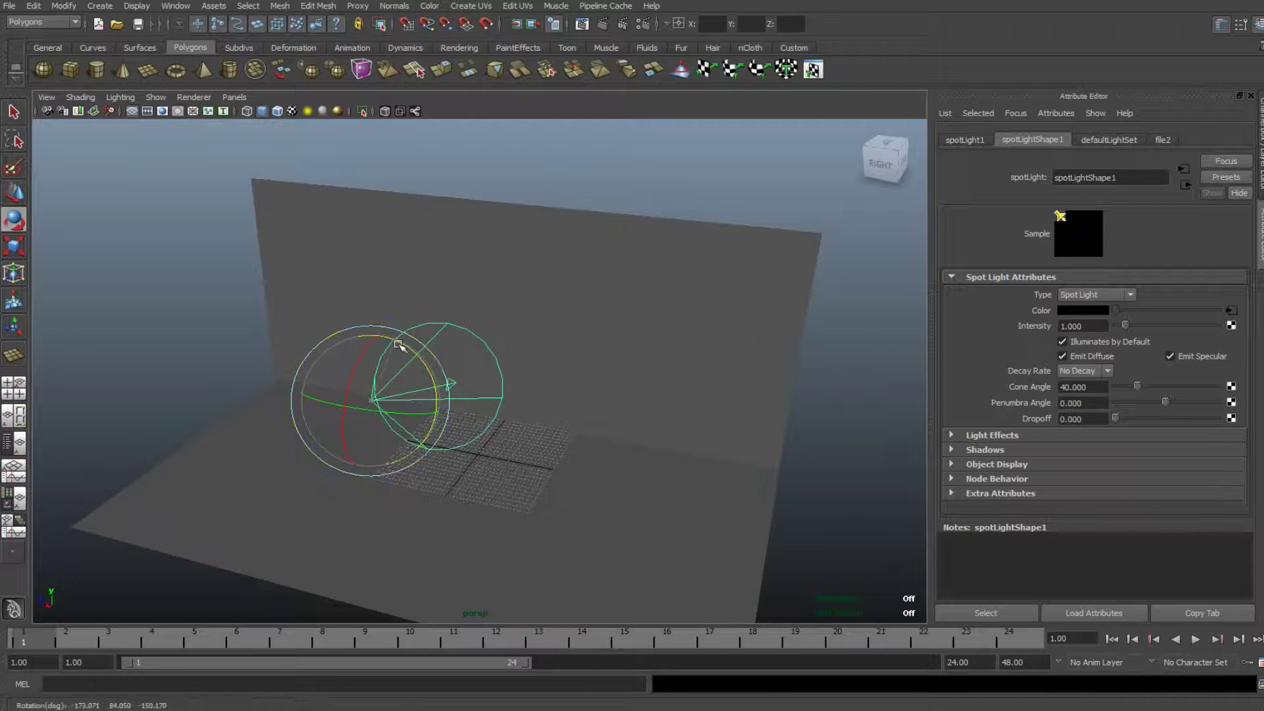
drag(398, 344, 341, 460)
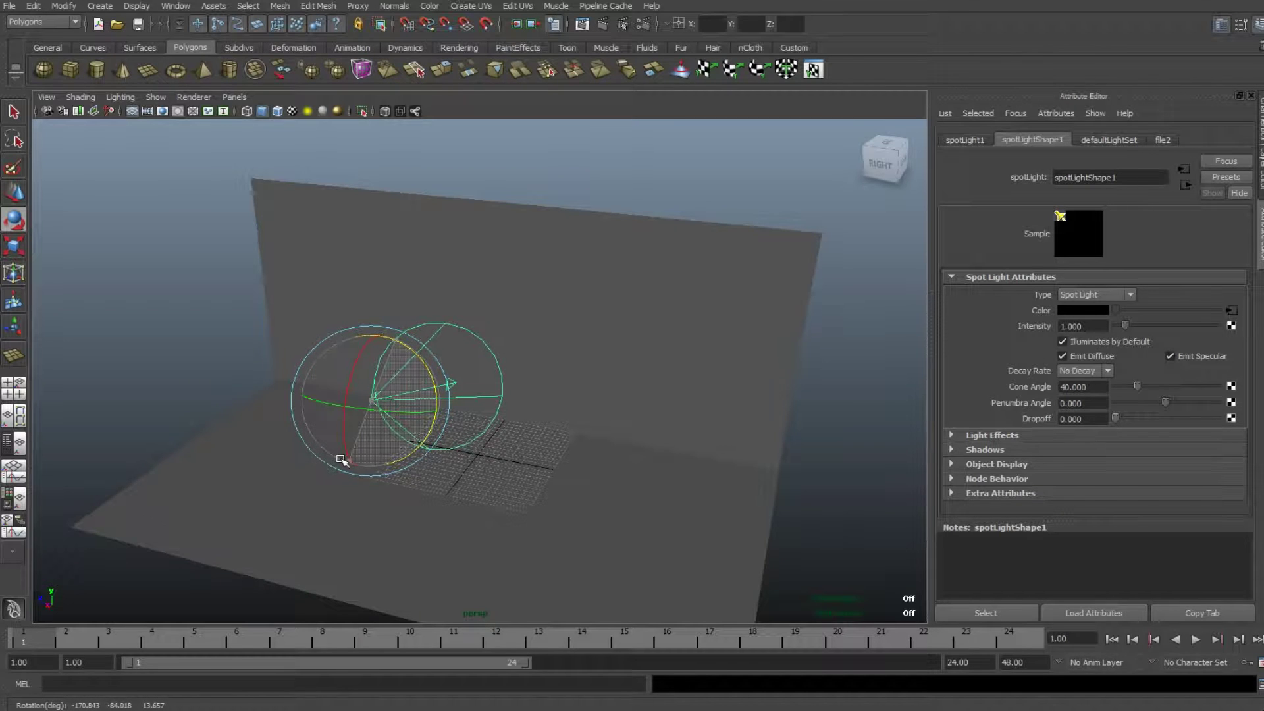
Render the current frame from a close view with the spot light's circle filling most of the image.
key(f)
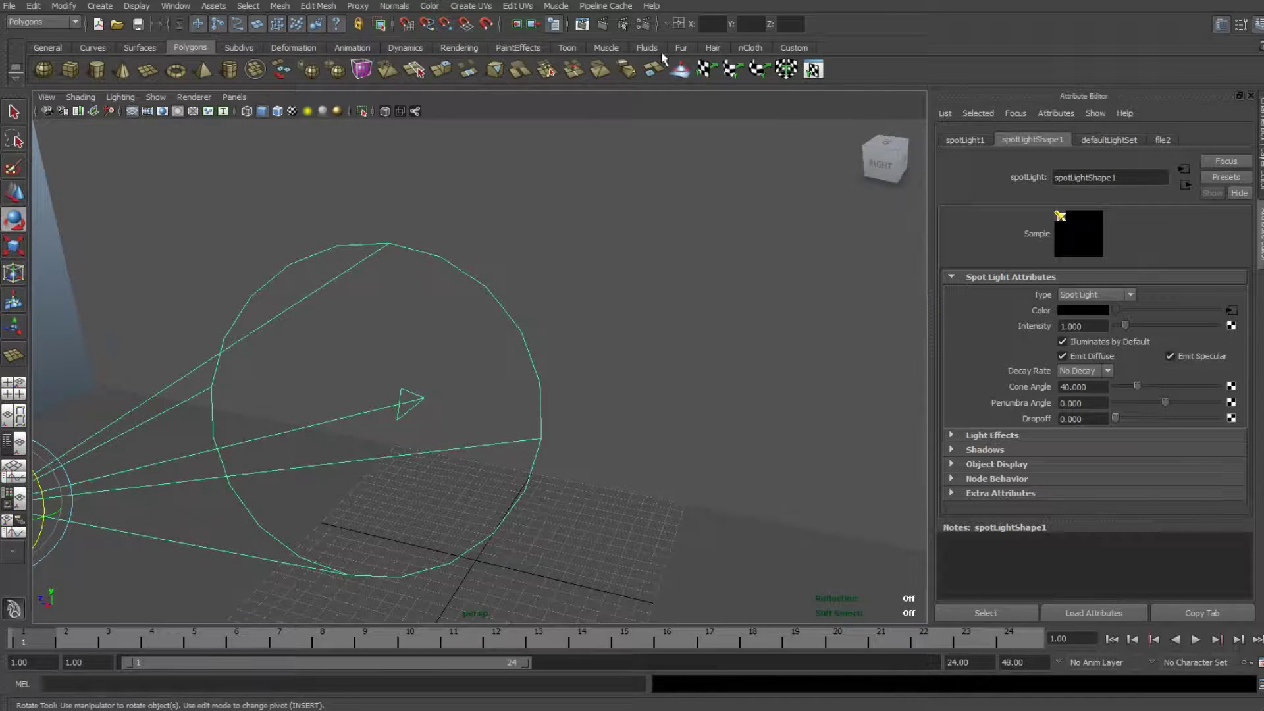
scroll(705, 310, up, 2)
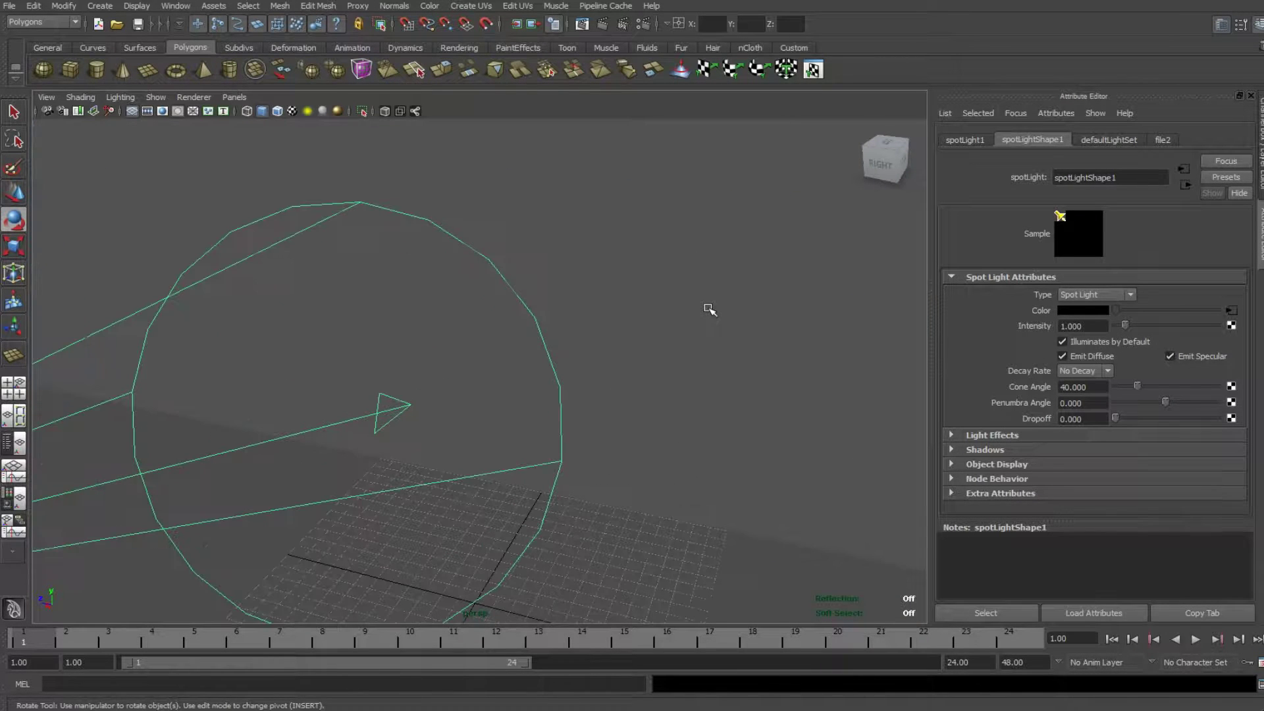
click(603, 25)
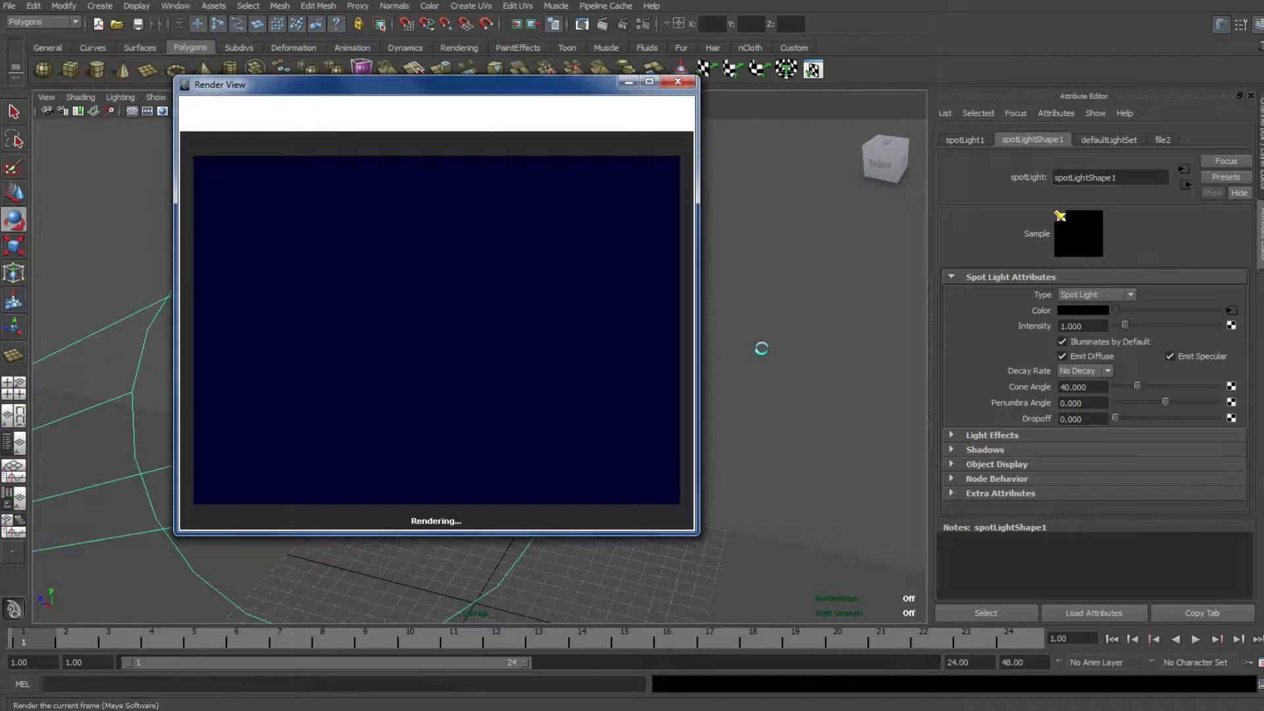